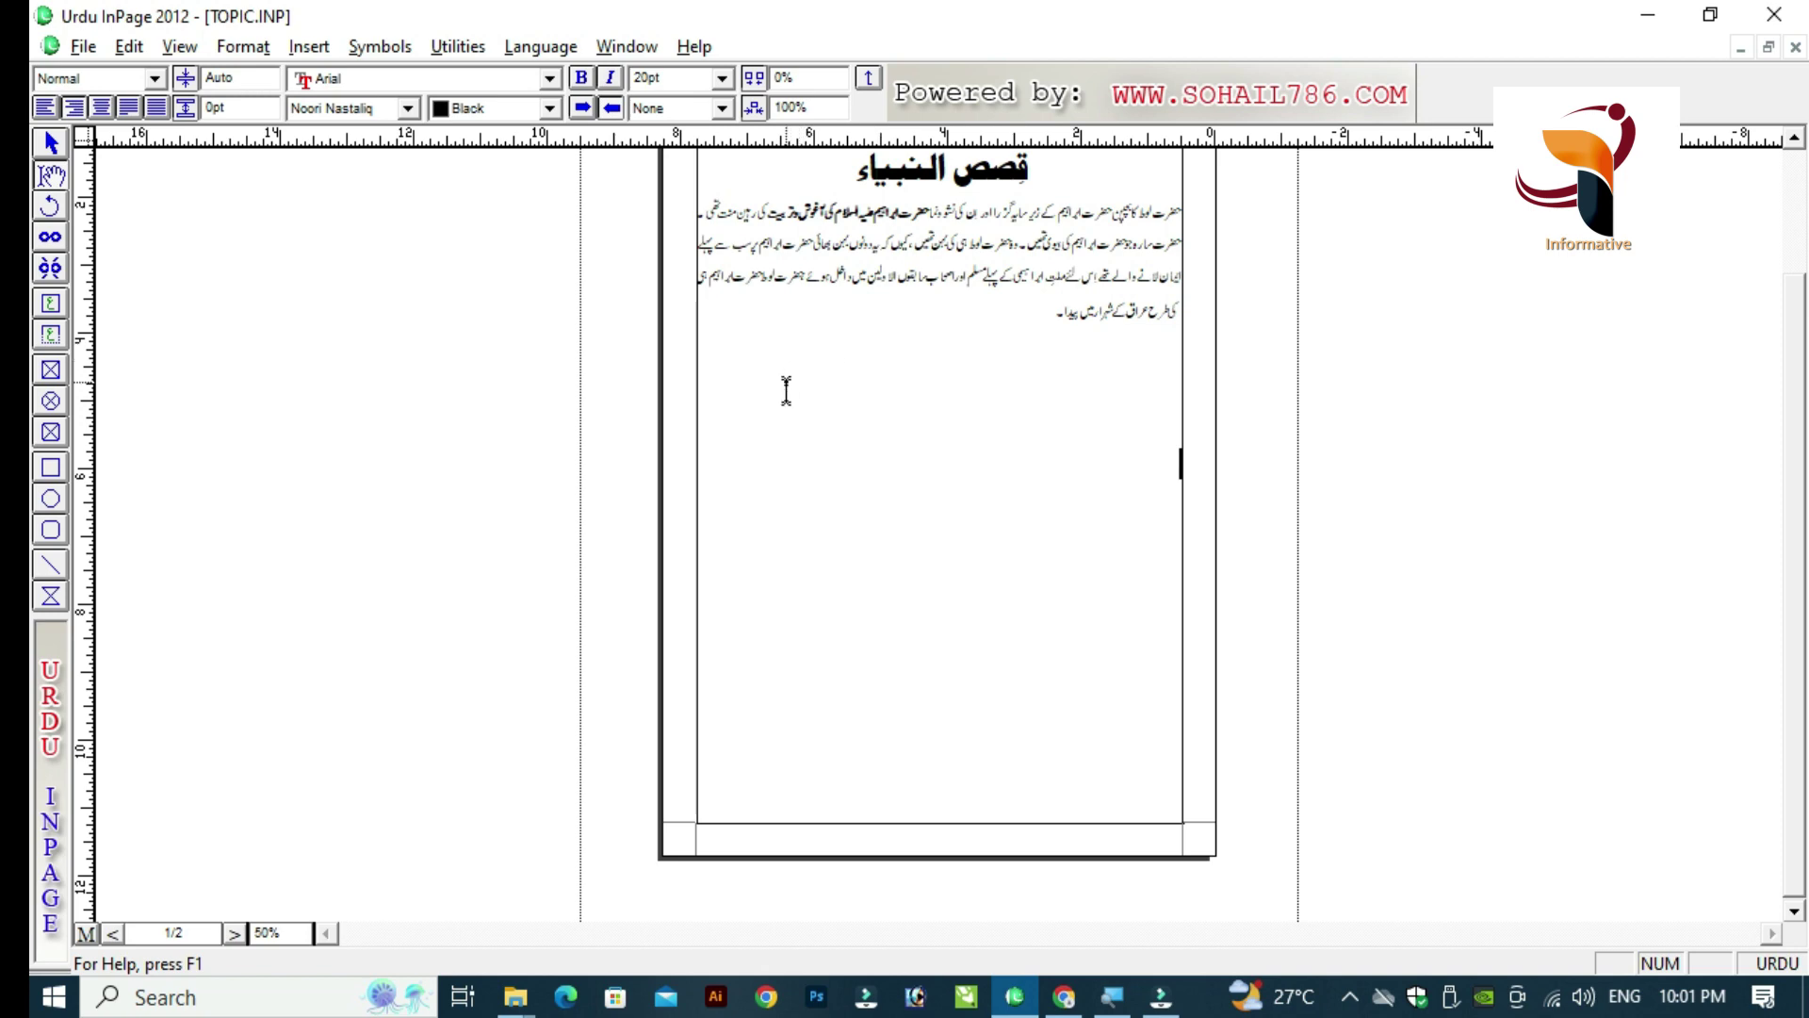
Step: Draw a single-line title text box about 7.27" wide across the text column below the paragraph
left_click(919, 414)
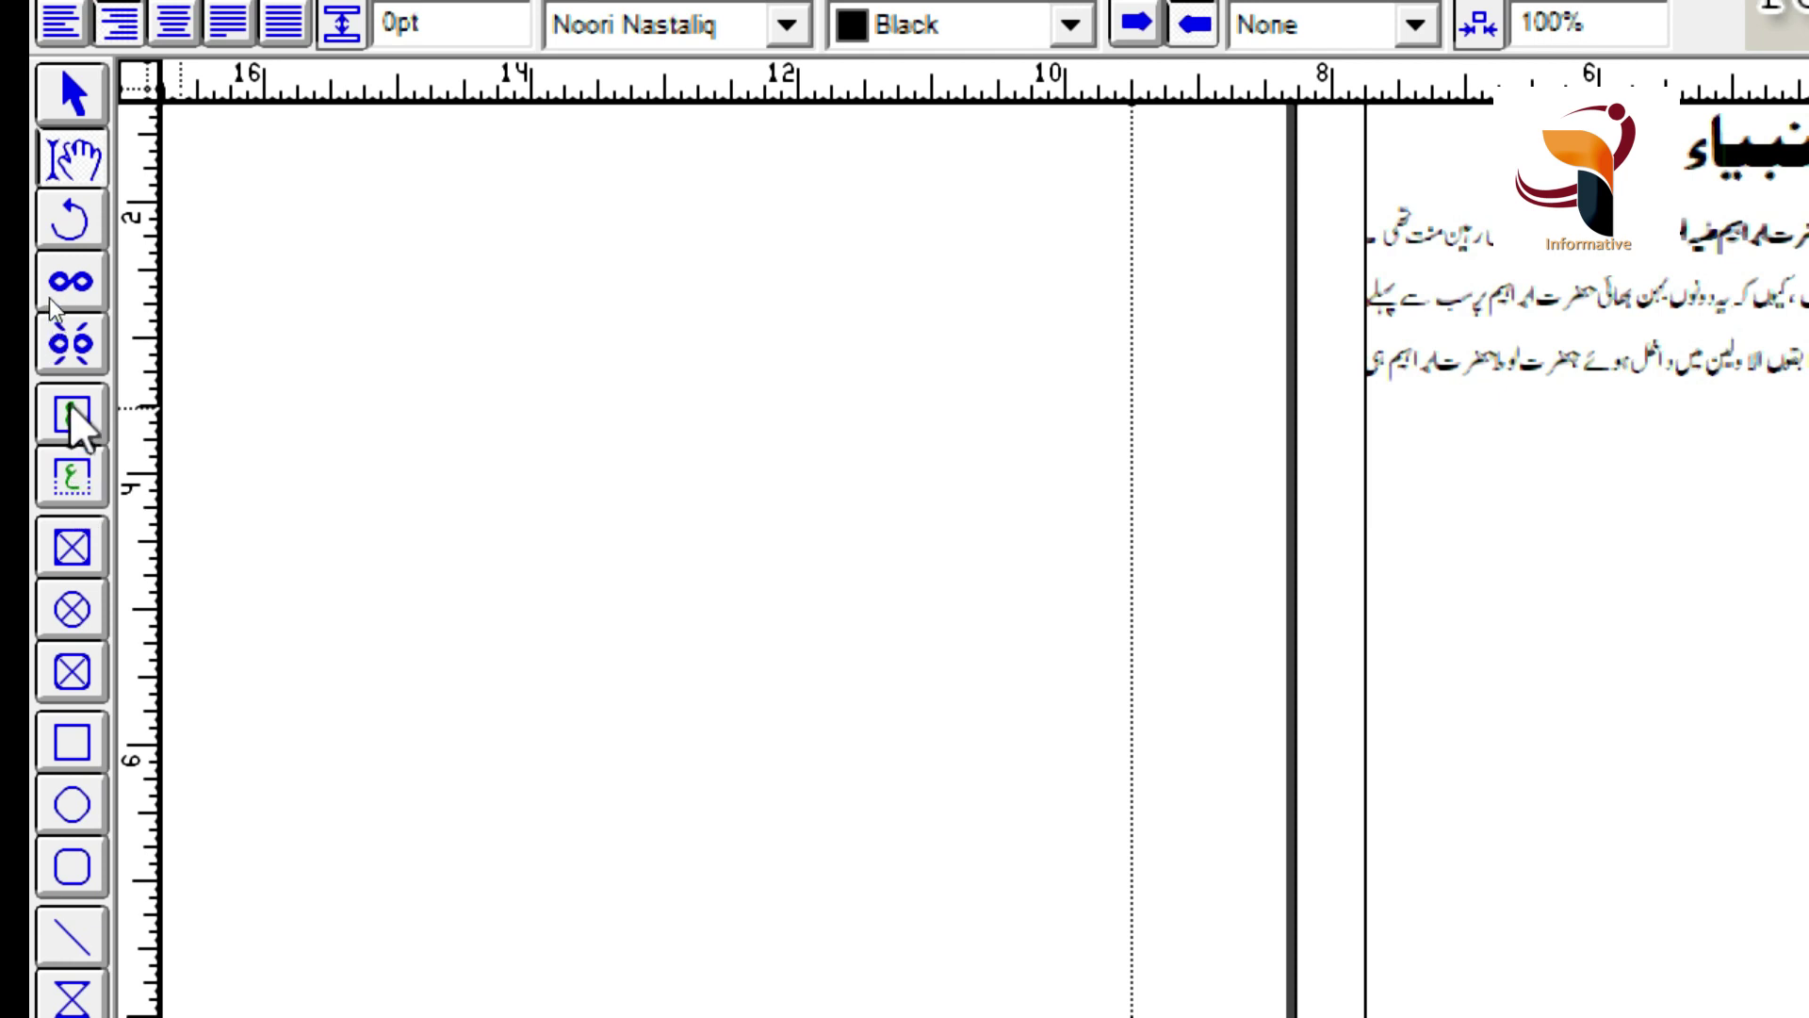
left_click(70, 479)
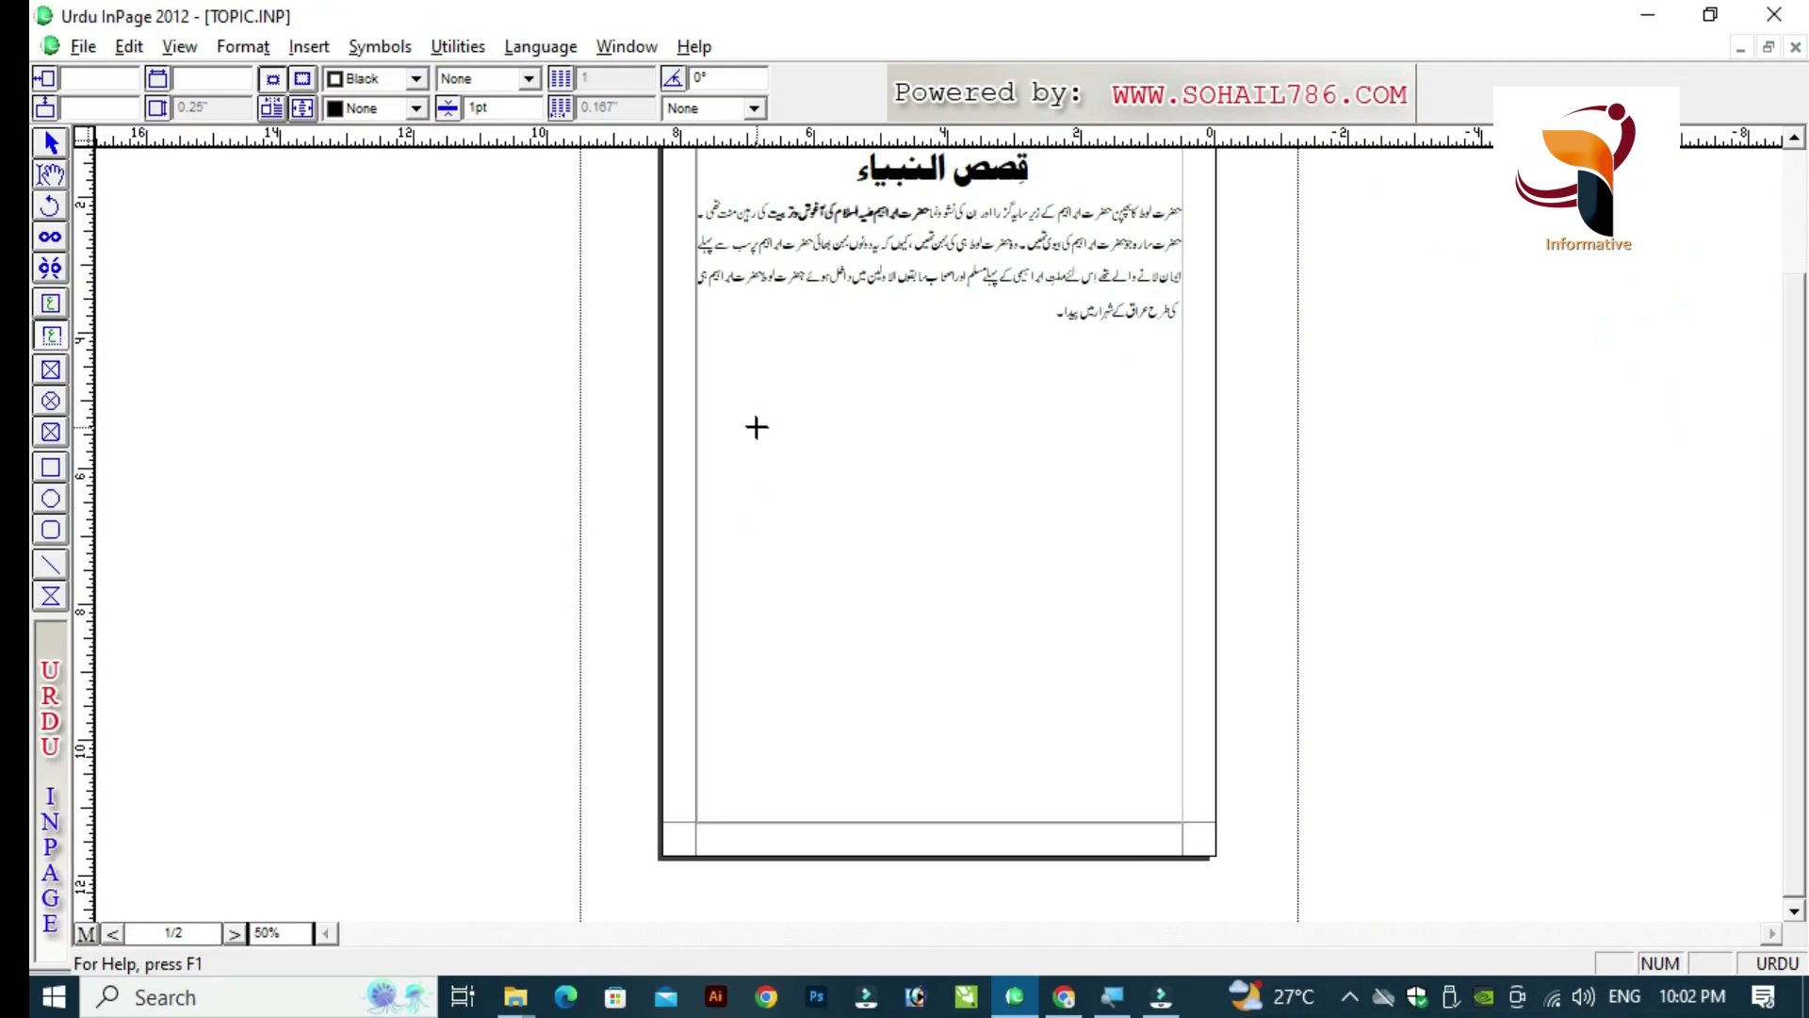
left_click_drag(706, 413, 1179, 434)
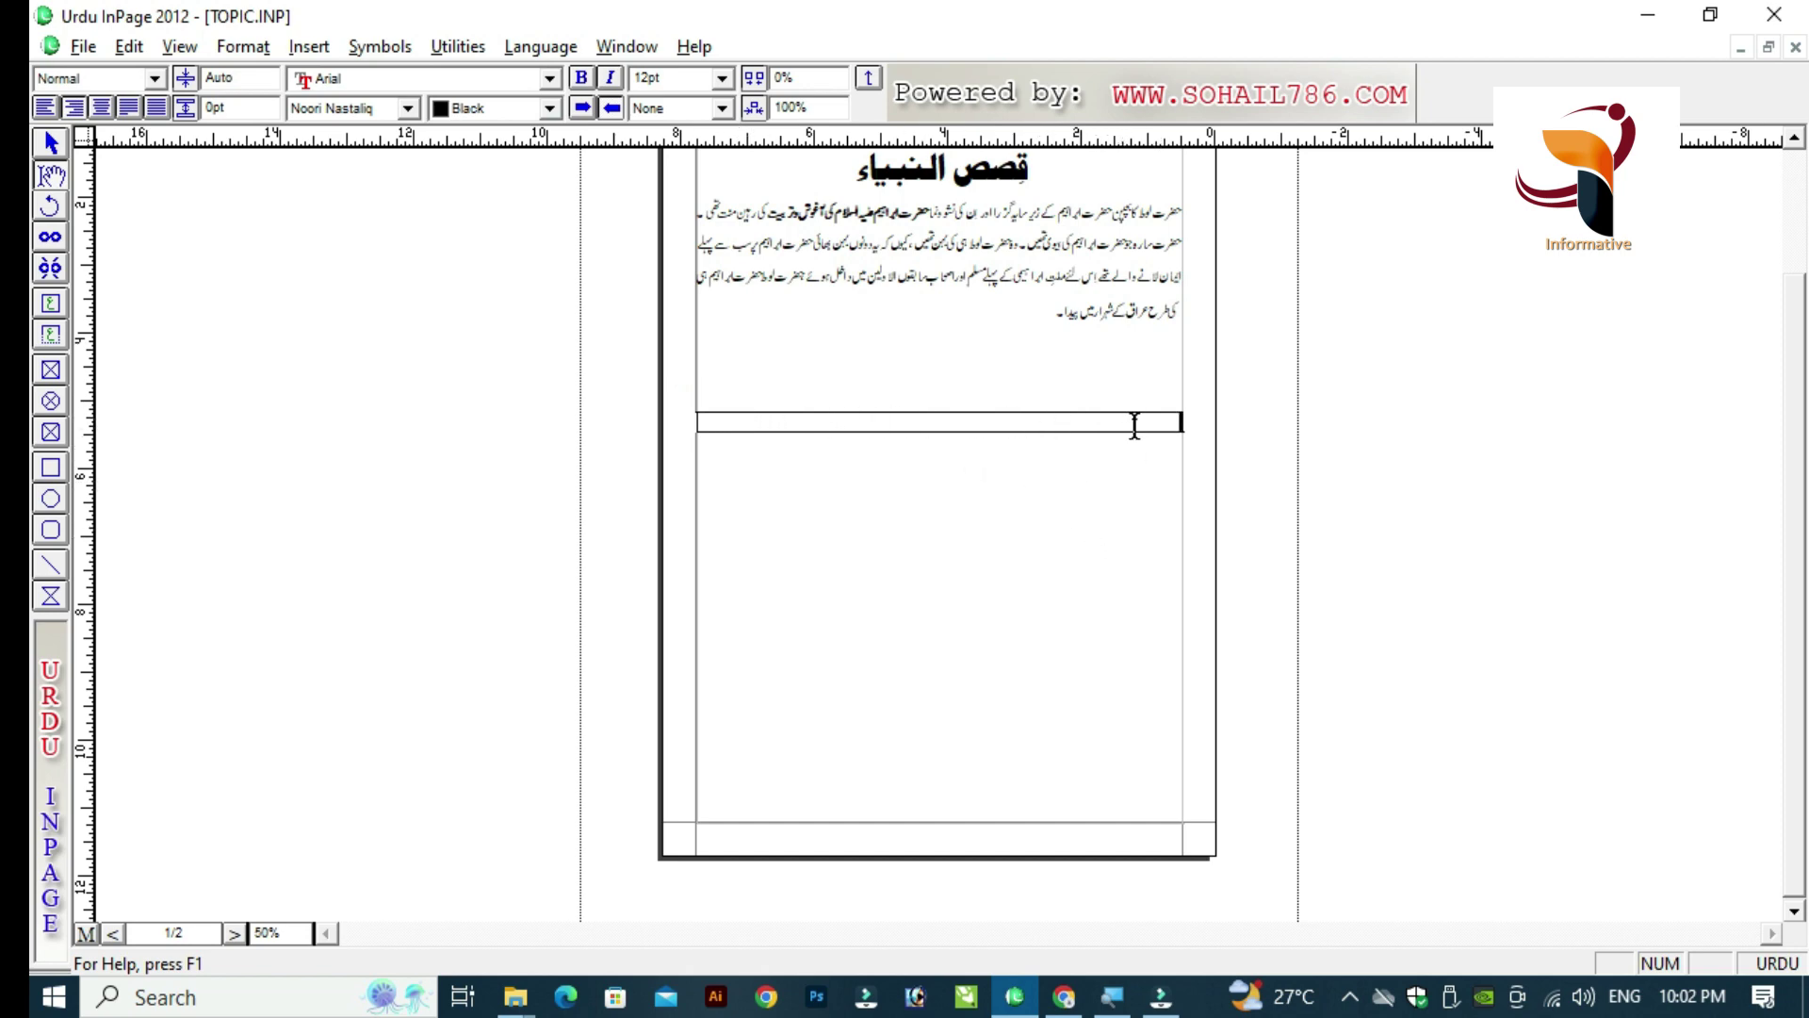
Step: Check the single-line title box's object settings without changing them and remove the box from the page
left_click(51, 143)
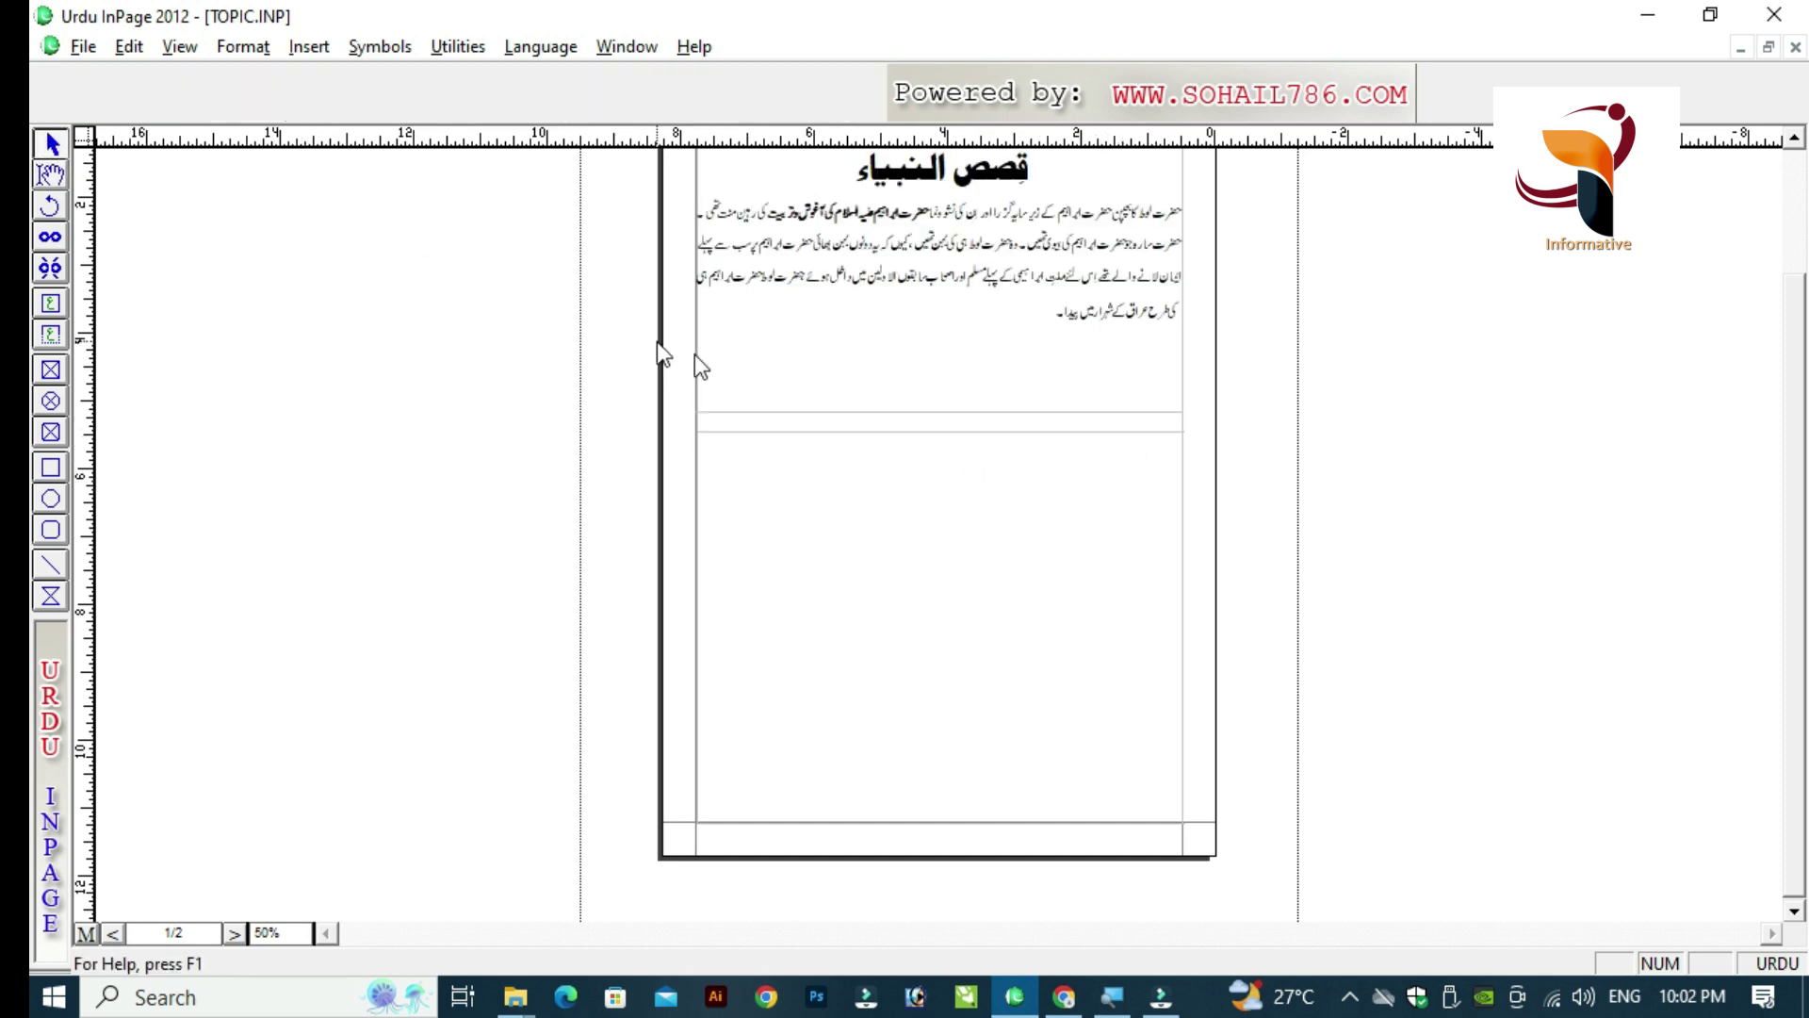
double_click(956, 432)
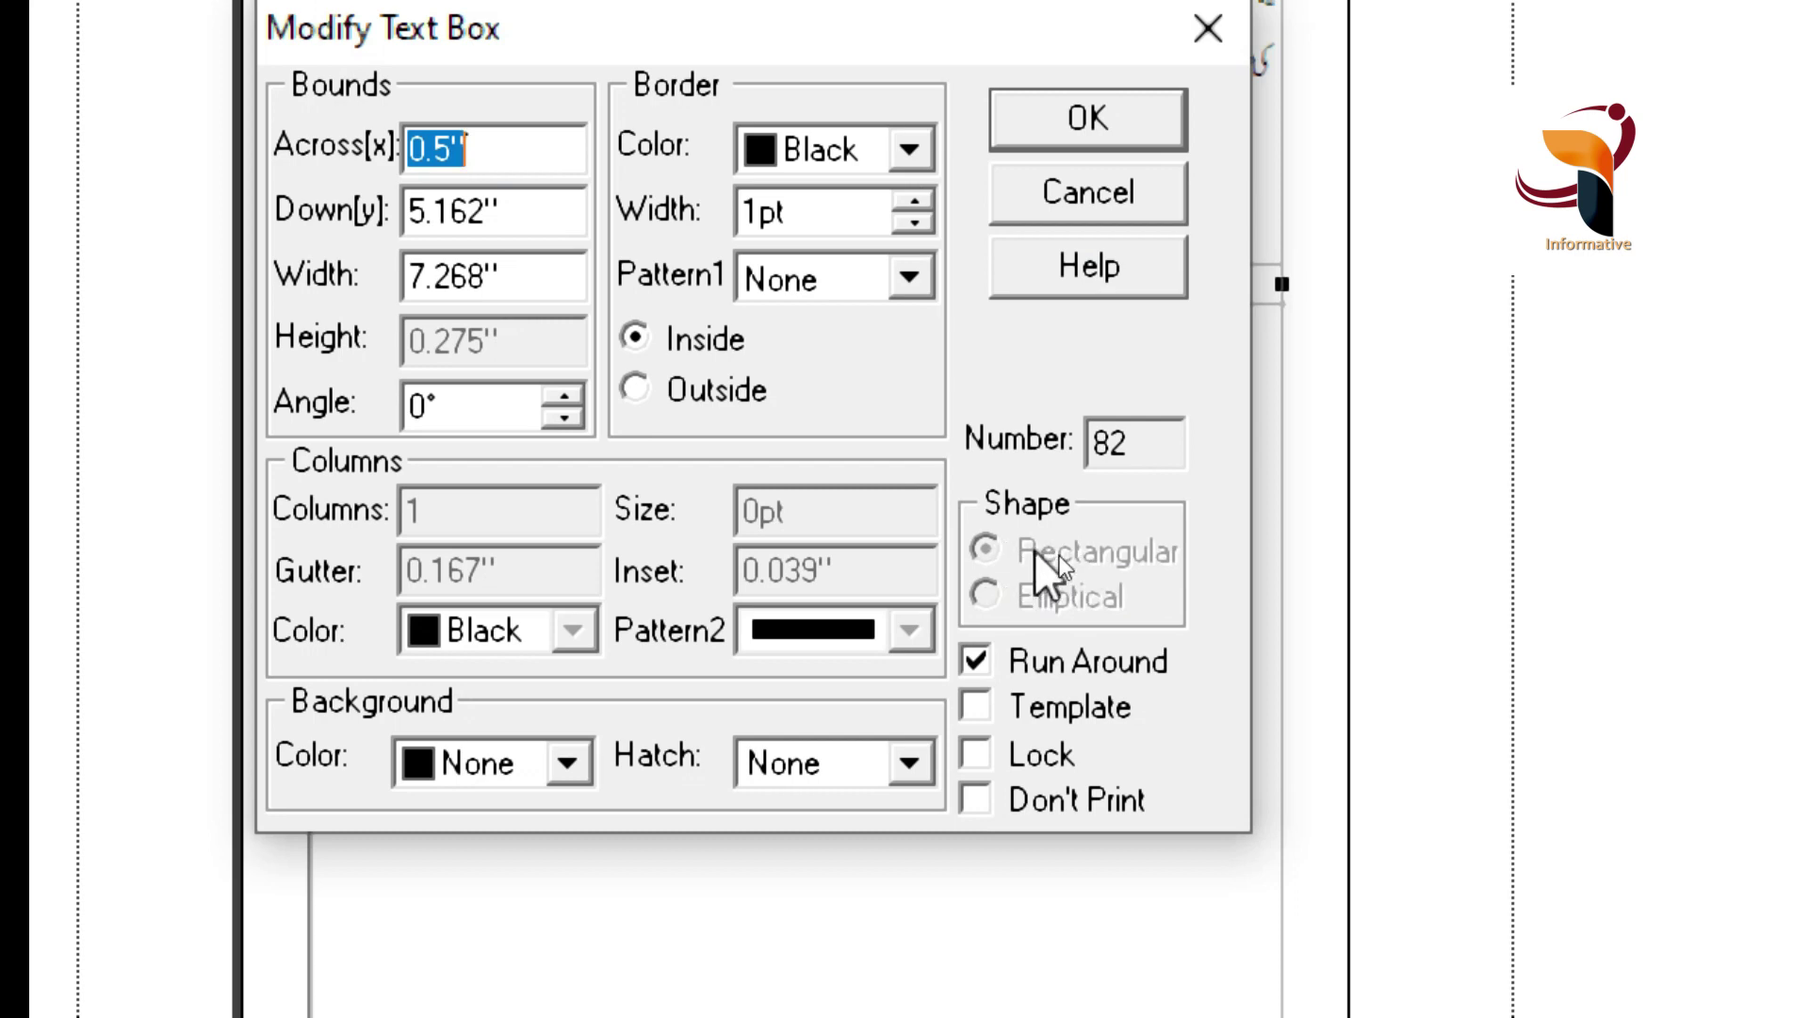
key("super")
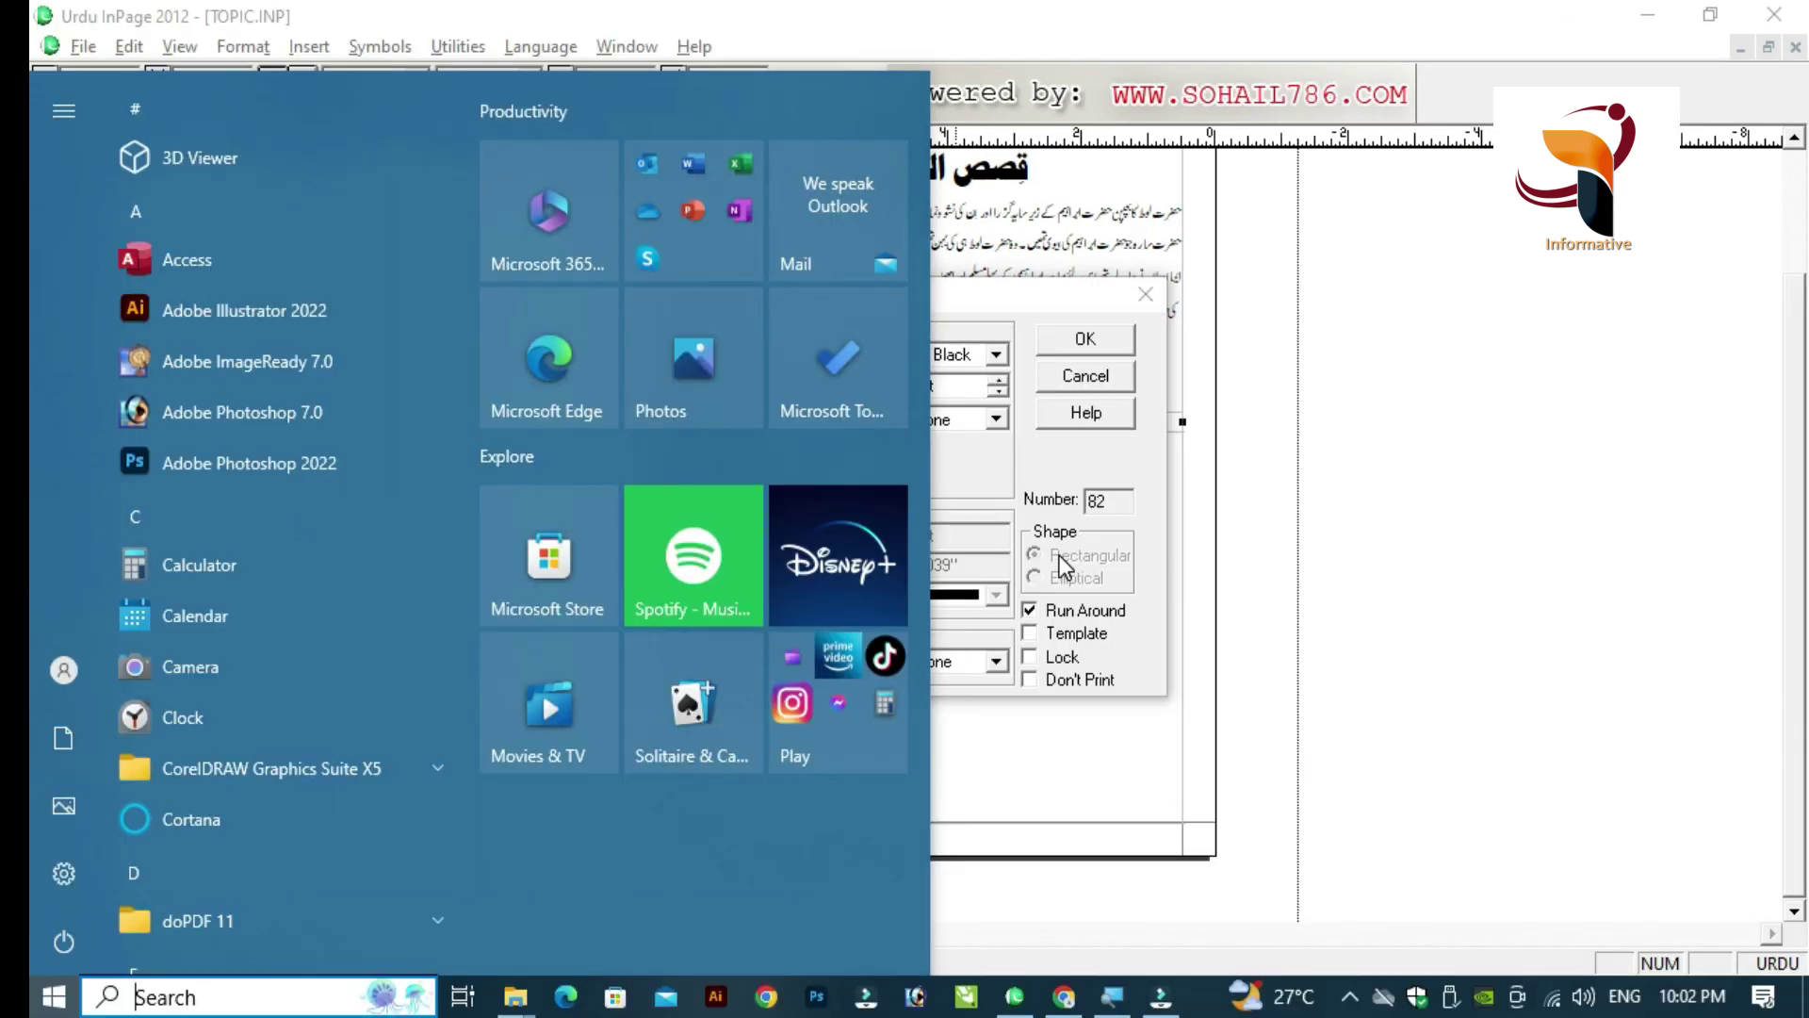
key("super")
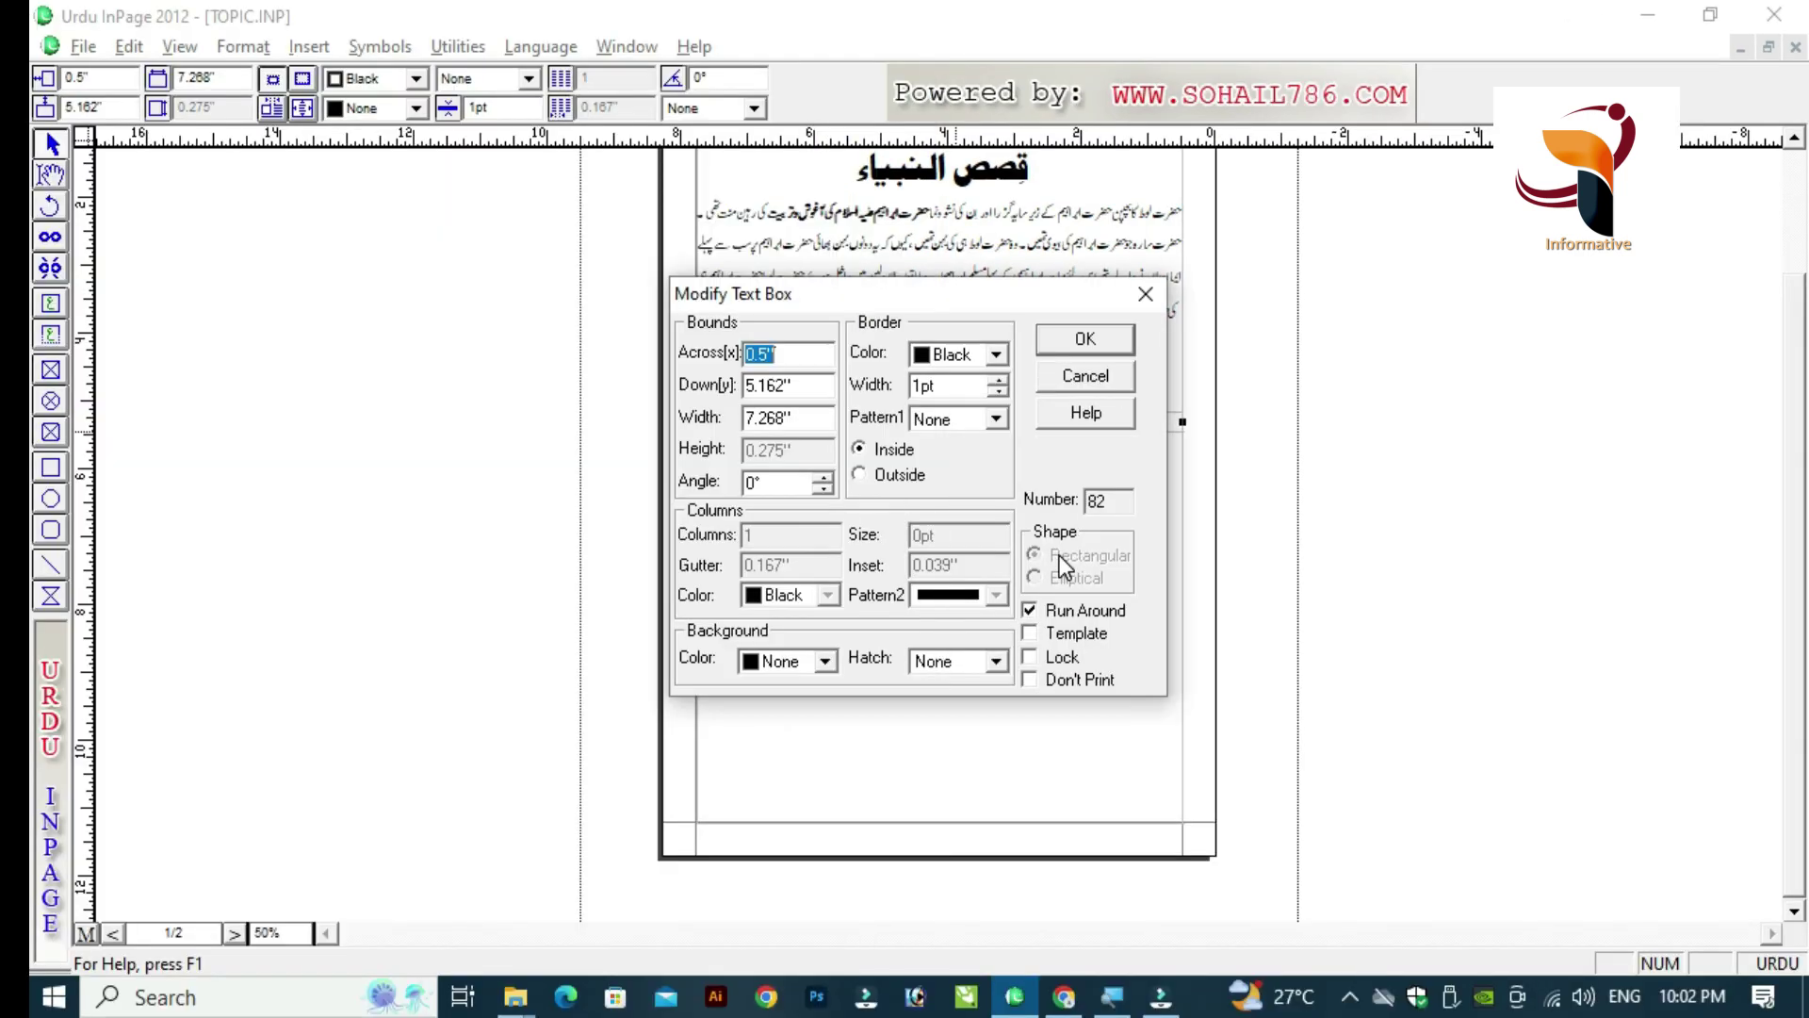
left_click(1083, 377)
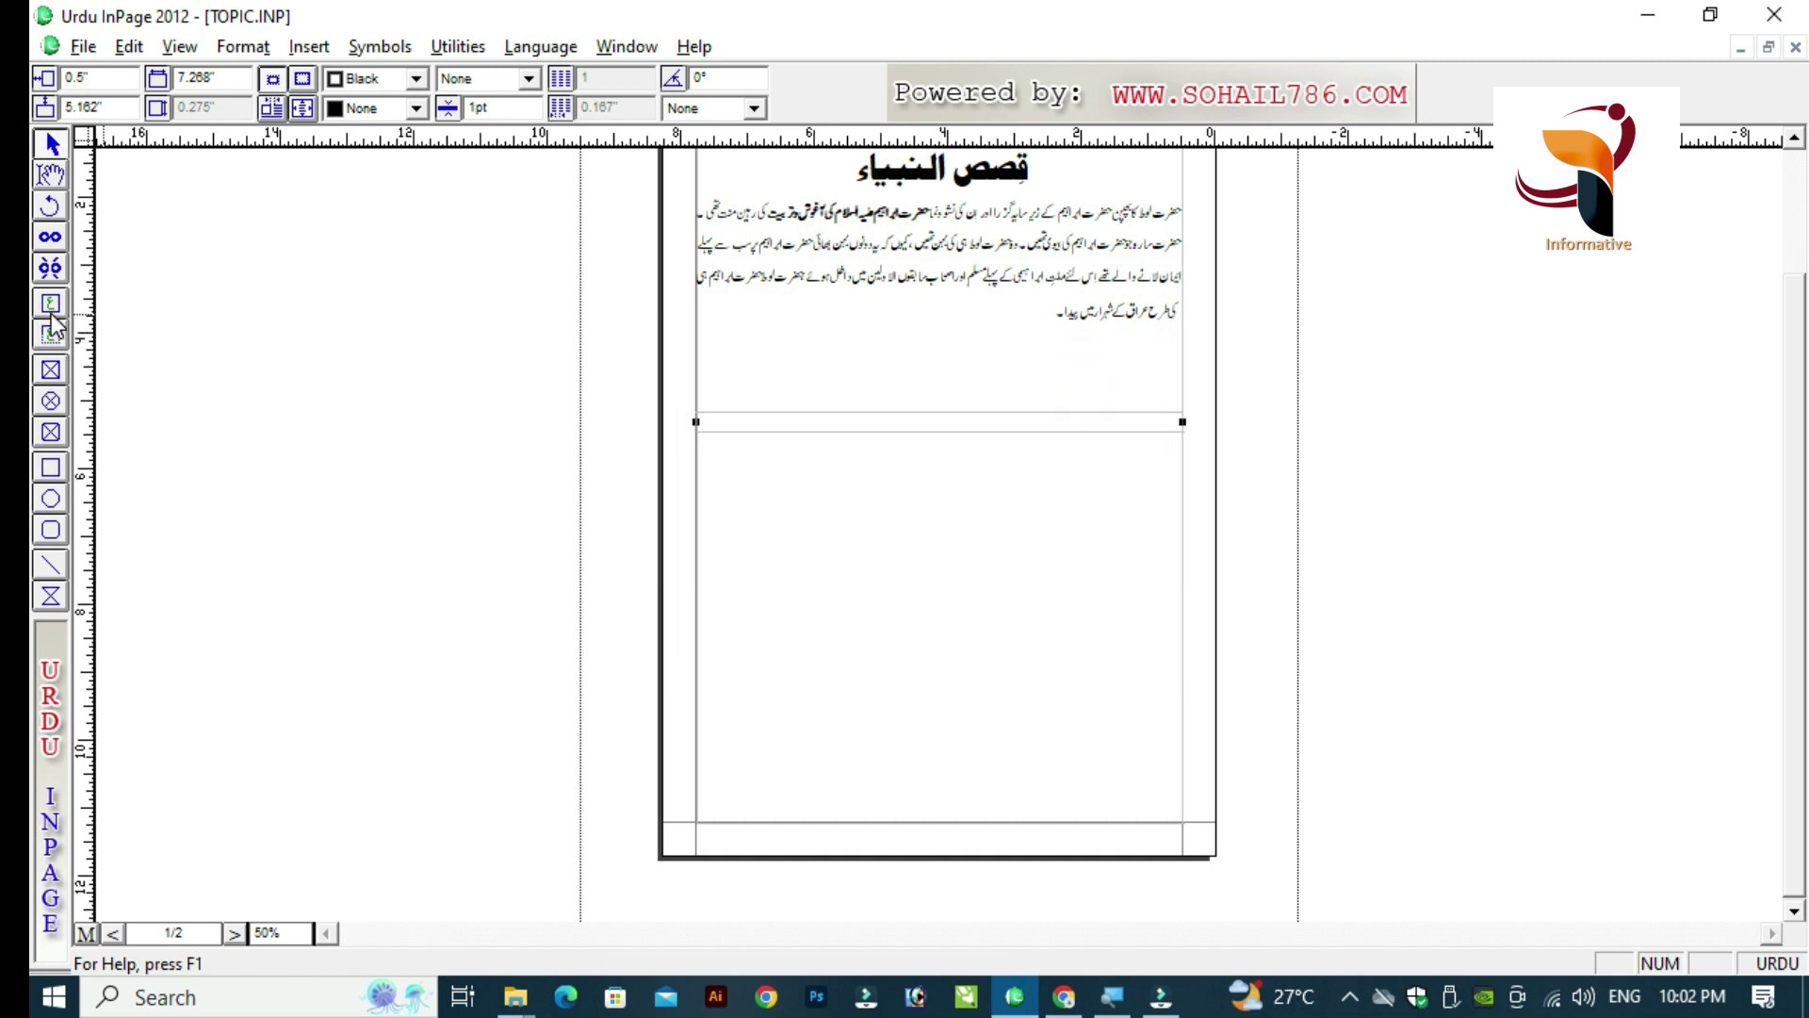
left_click(837, 424)
Step: Draw a rectangular text box about 6.6" wide and 6.83" high in the empty area below the paragraph
left_click(51, 303)
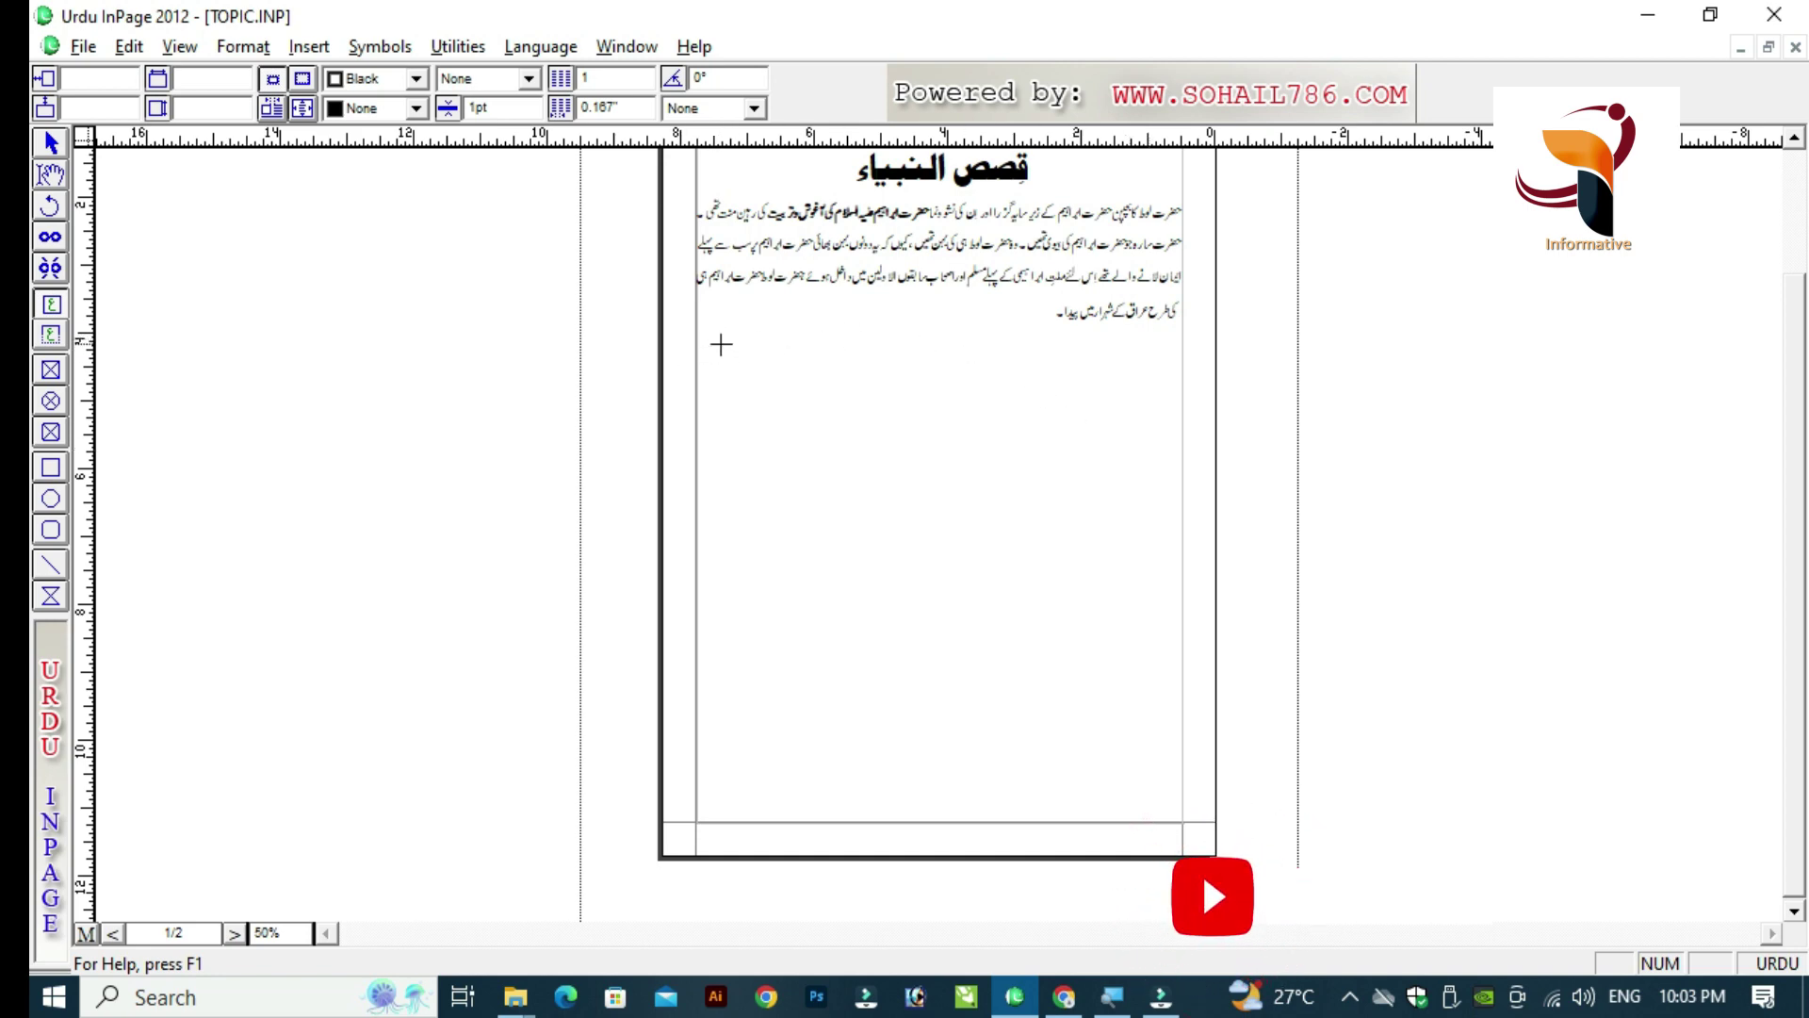
mouse_move(721, 342)
left_mouse_down()
mouse_move(1038, 646)
mouse_move(1161, 807)
left_mouse_up()
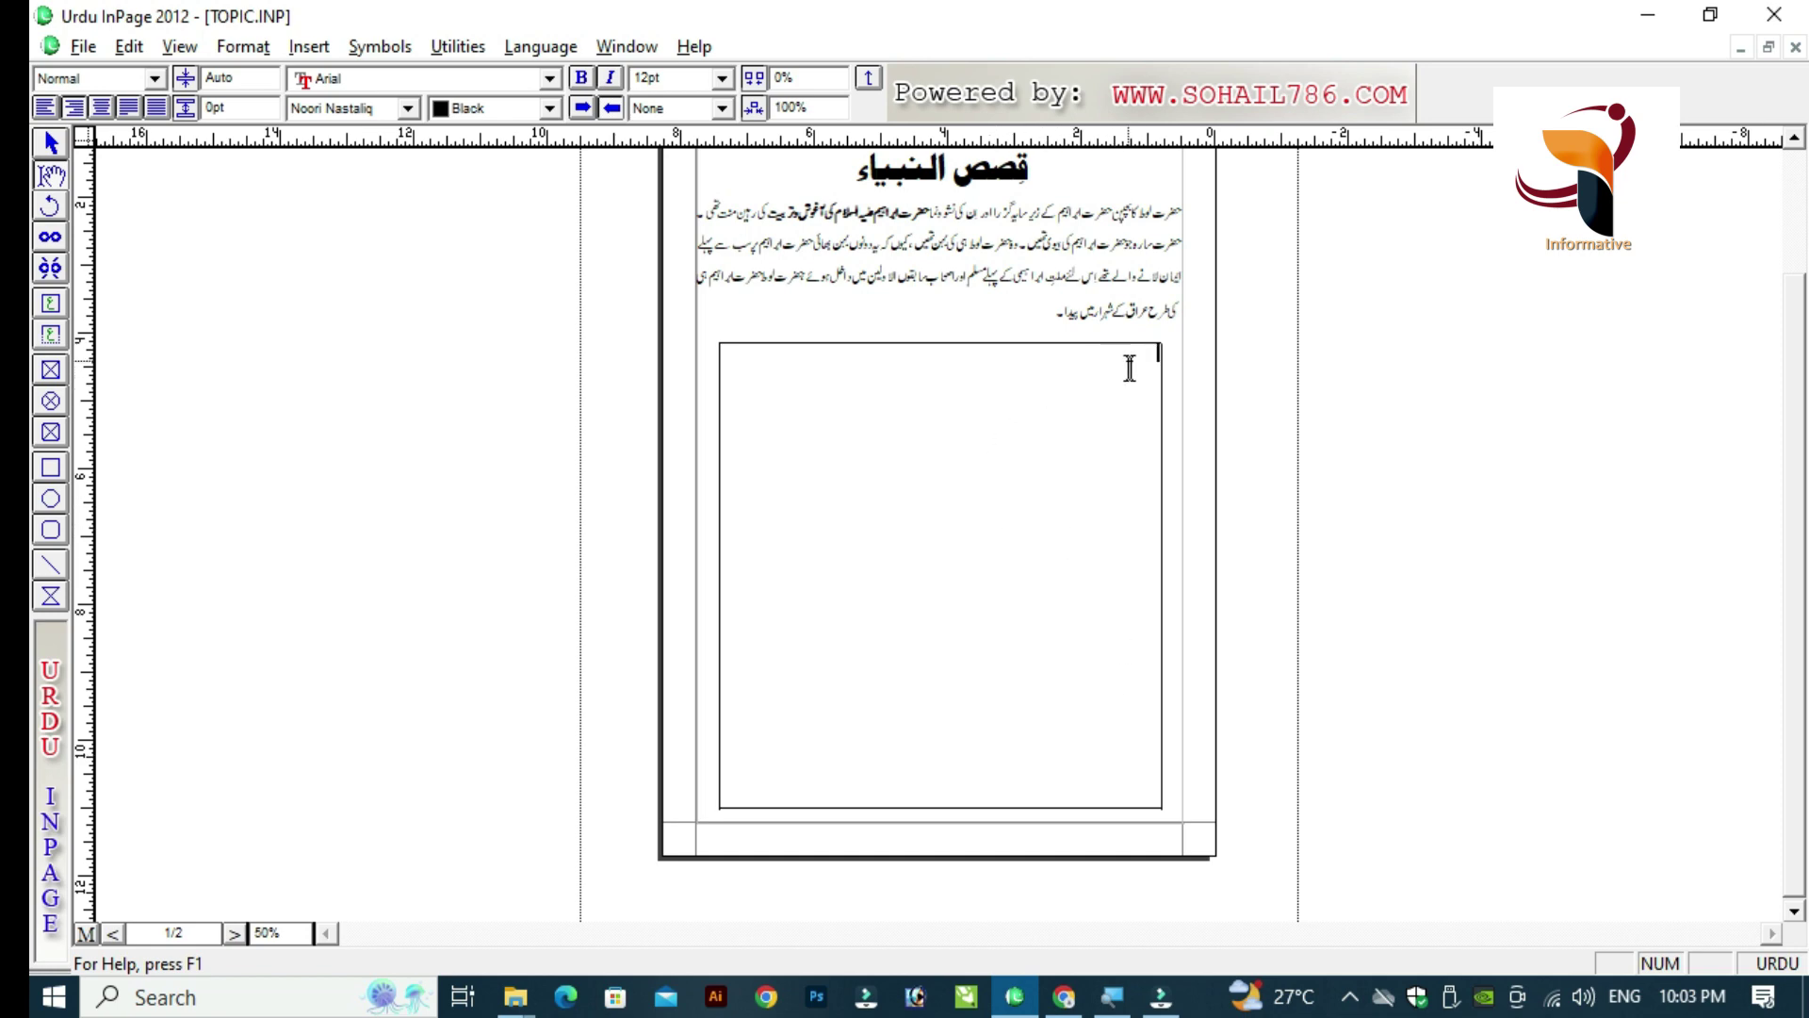
left_click(1053, 367)
left_click(888, 364)
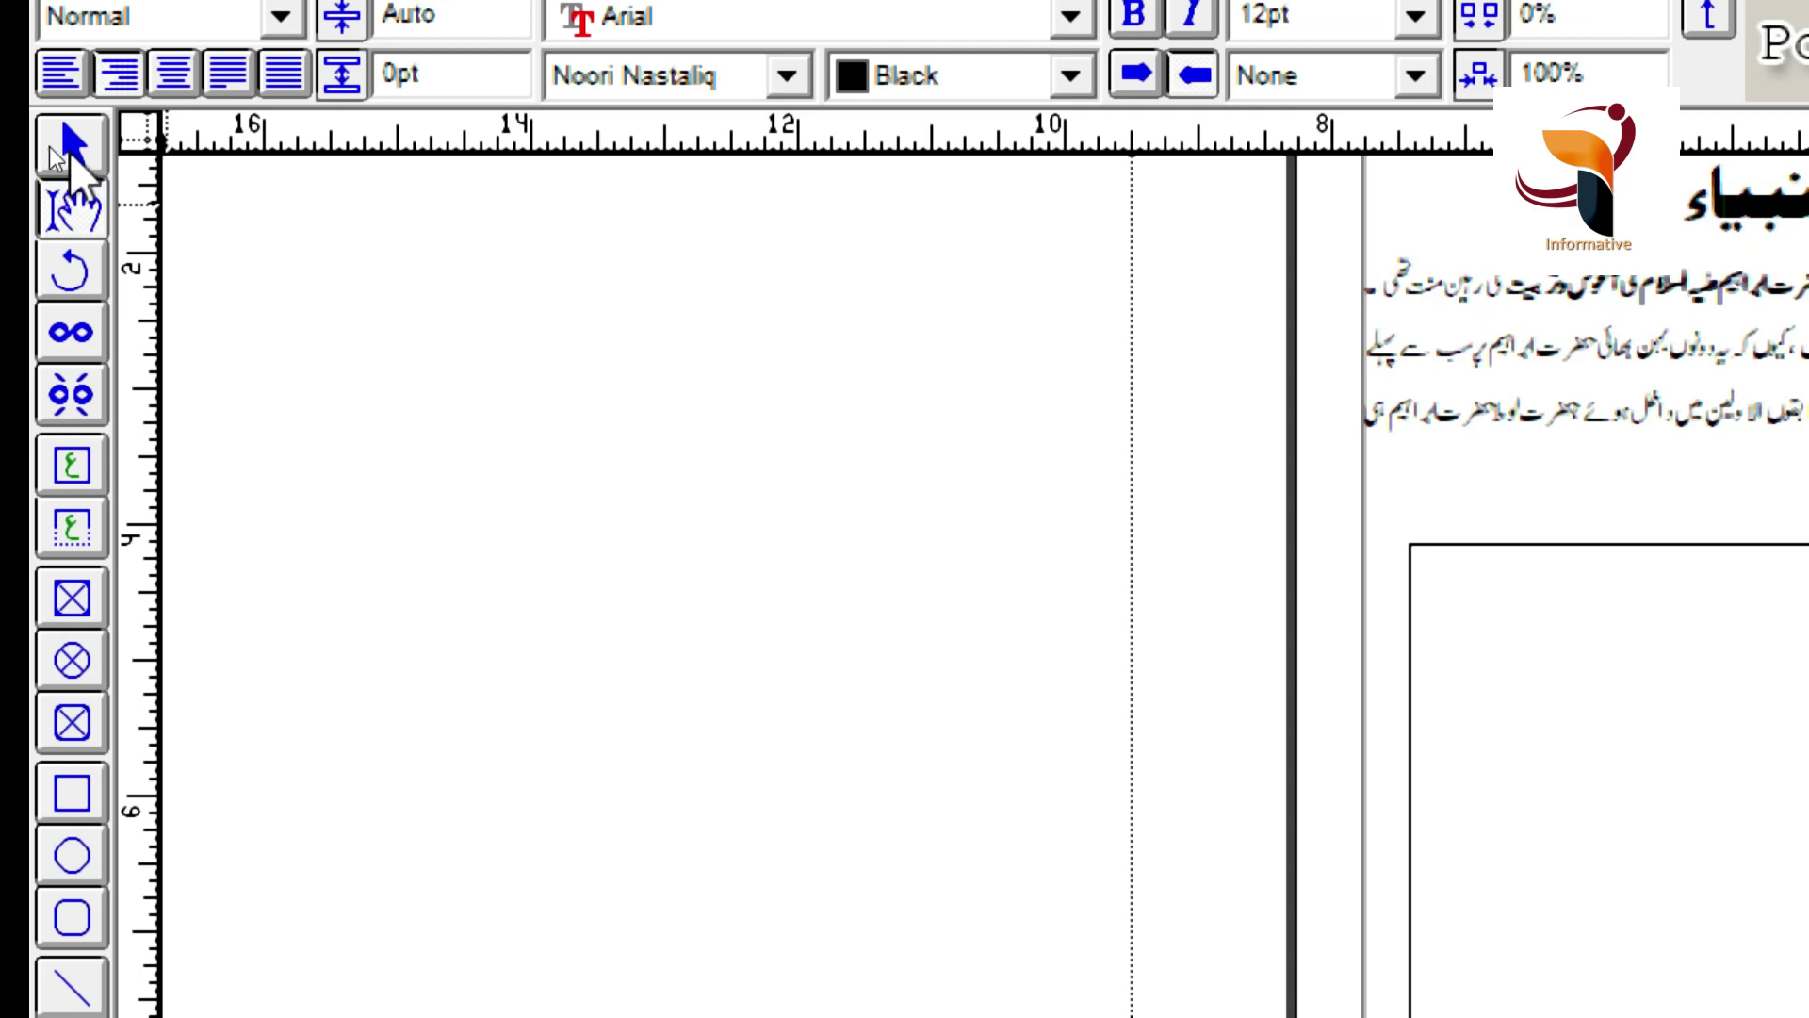
Step: Examine the large text box's object settings and close them without making changes
left_click(71, 149)
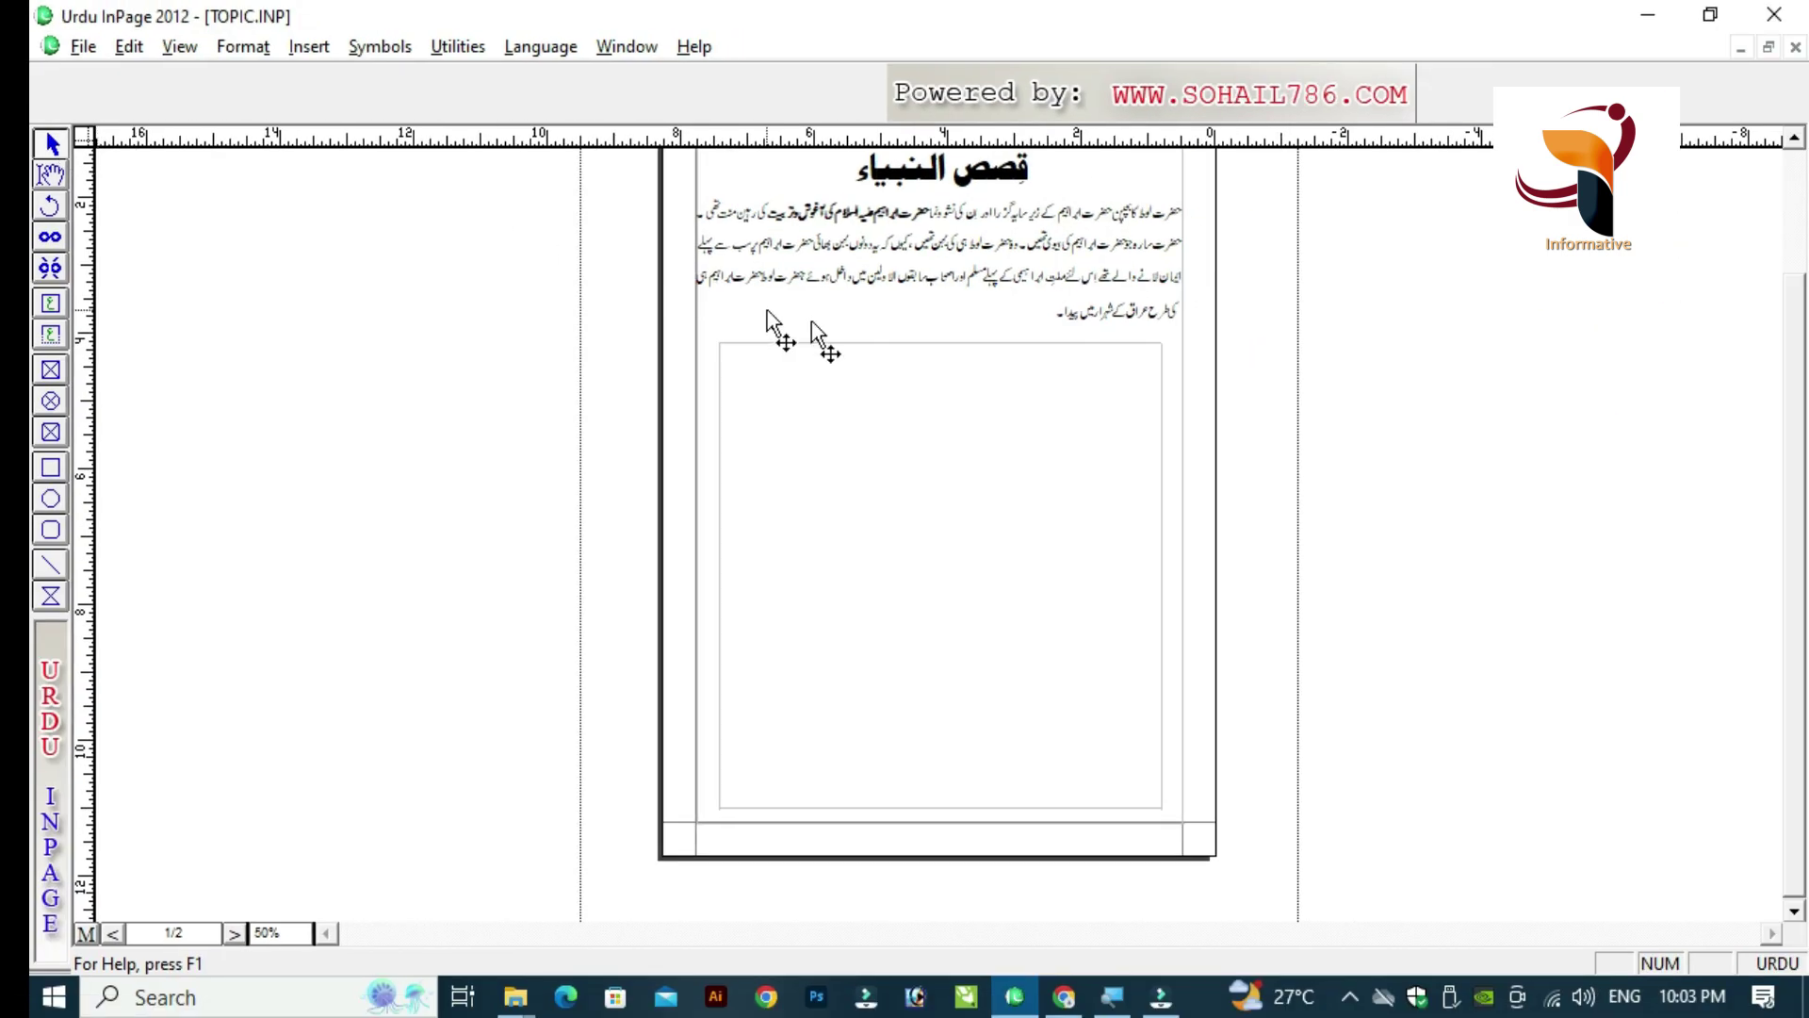
double_click(945, 416)
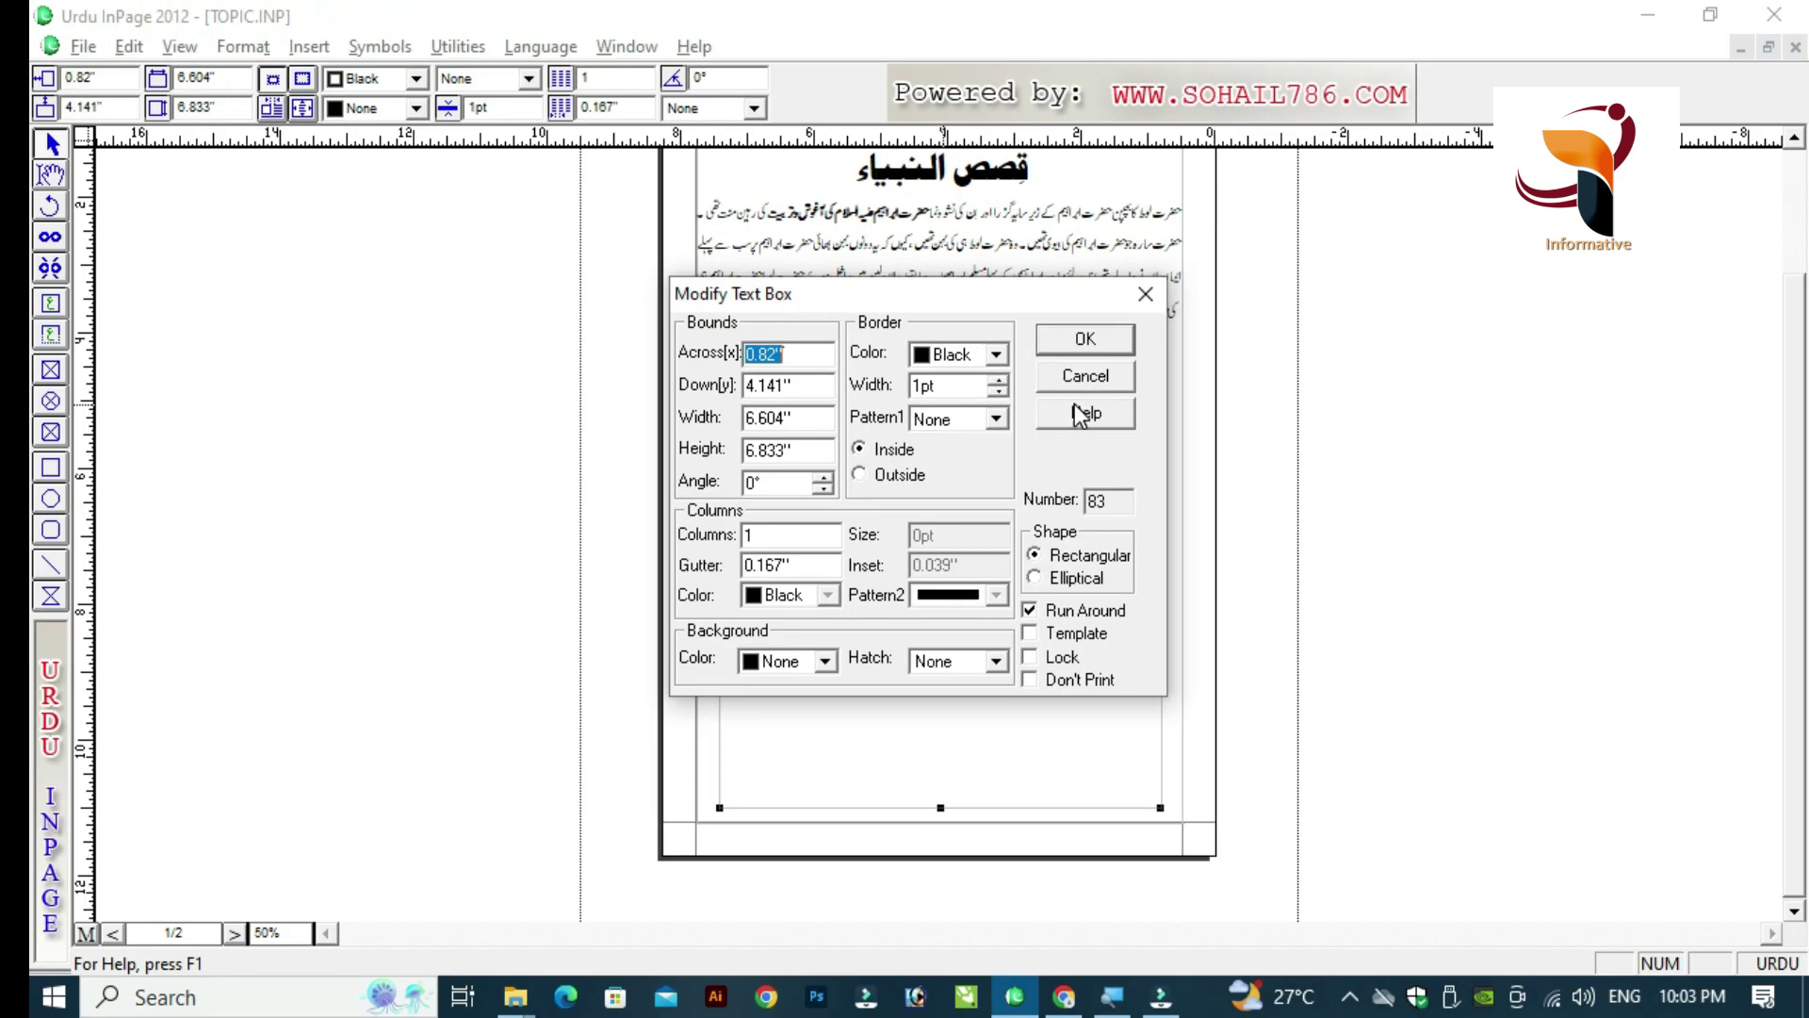
left_click(1084, 379)
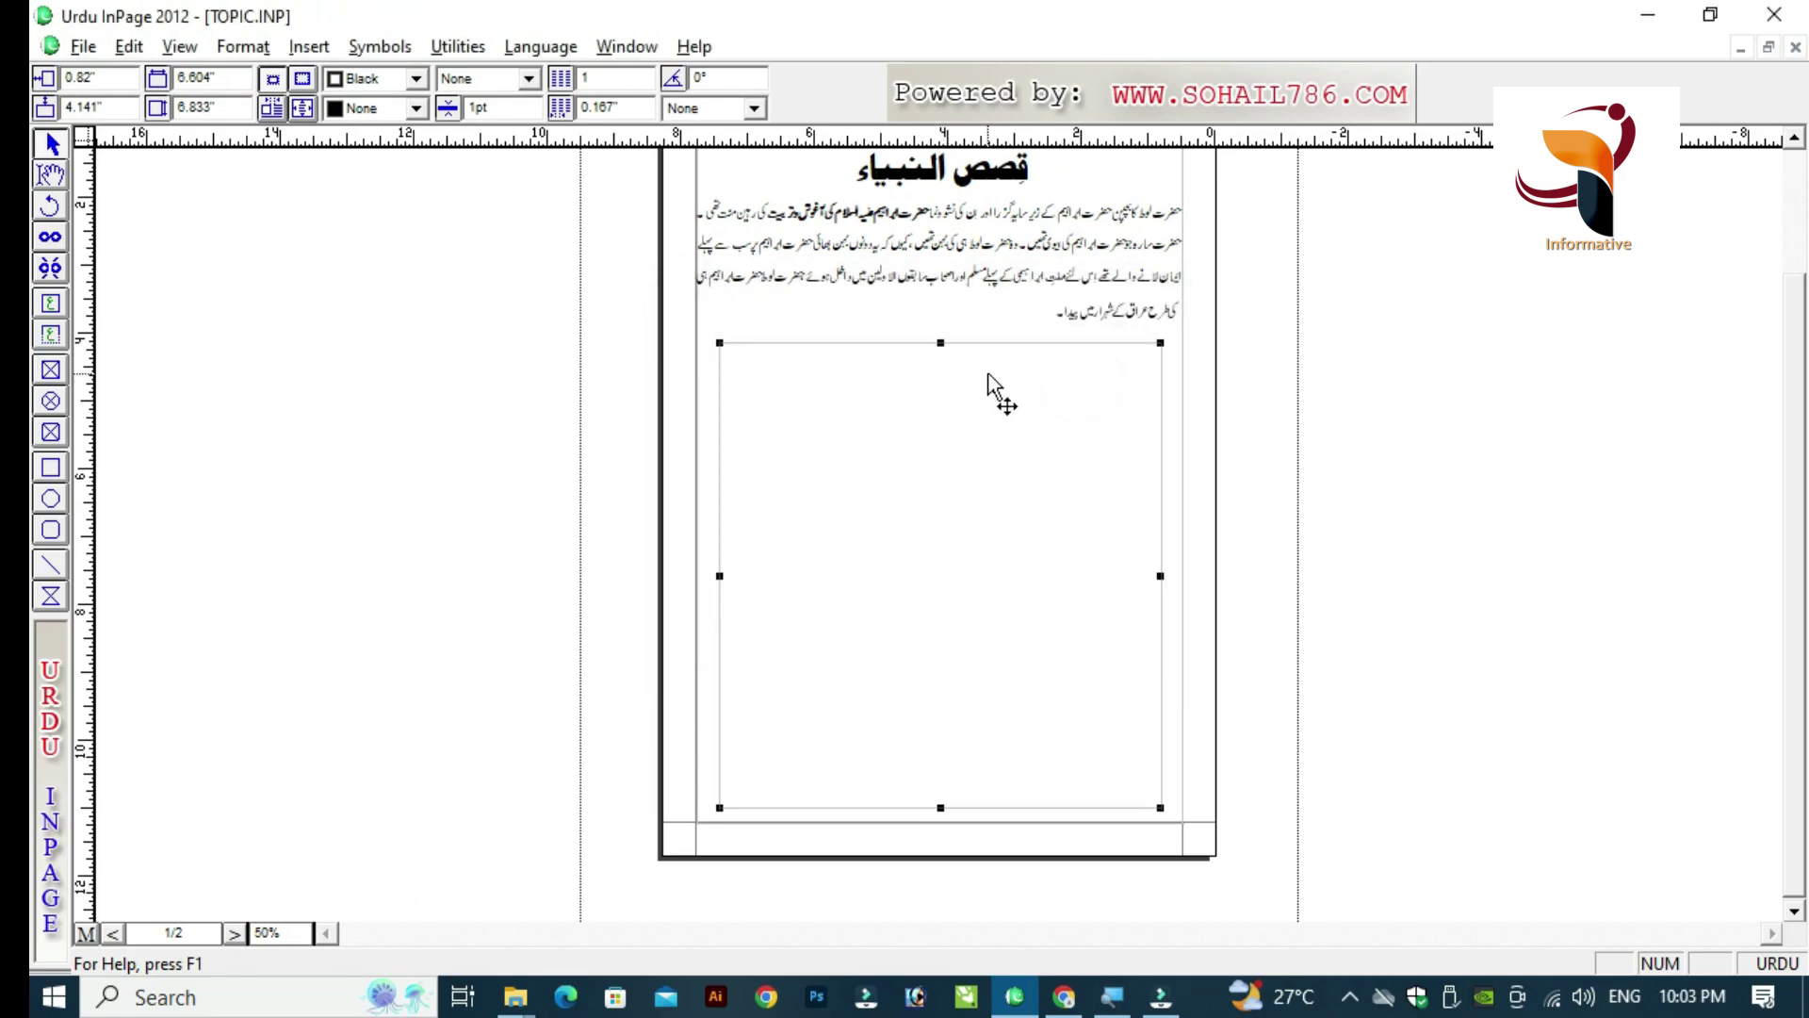
left_click(987, 374)
double_click(988, 374)
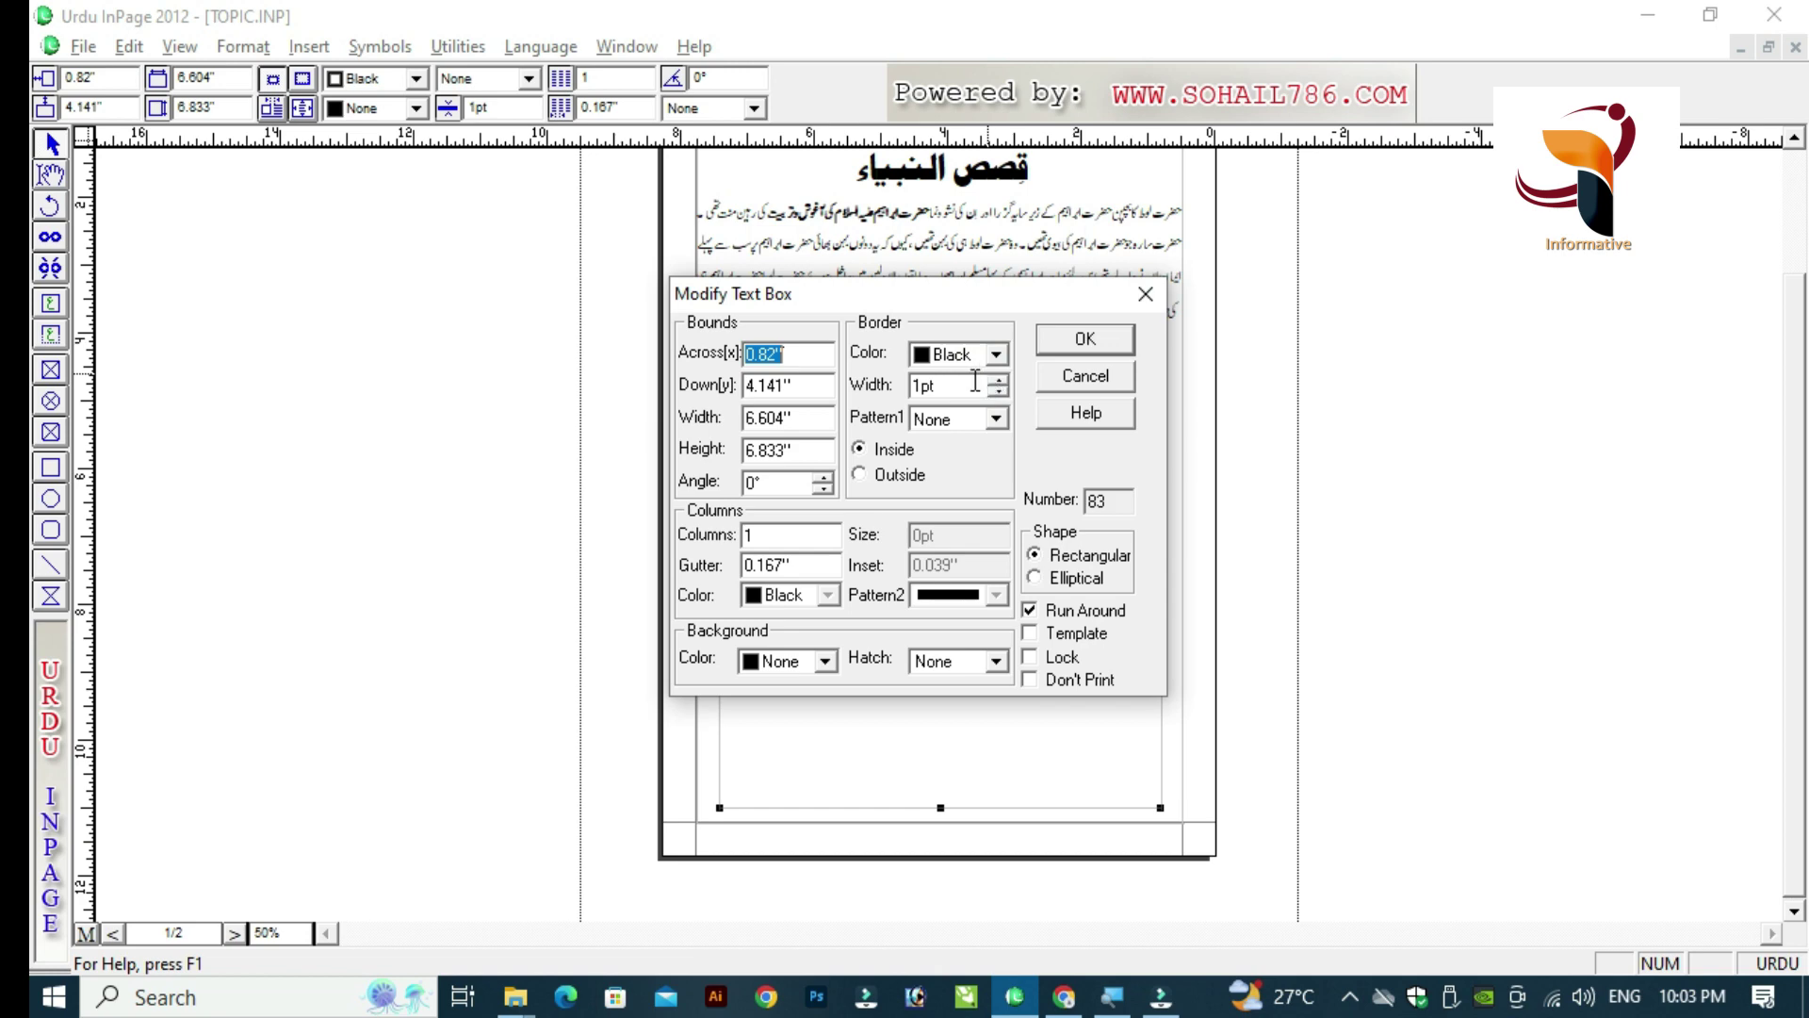
key("Escape")
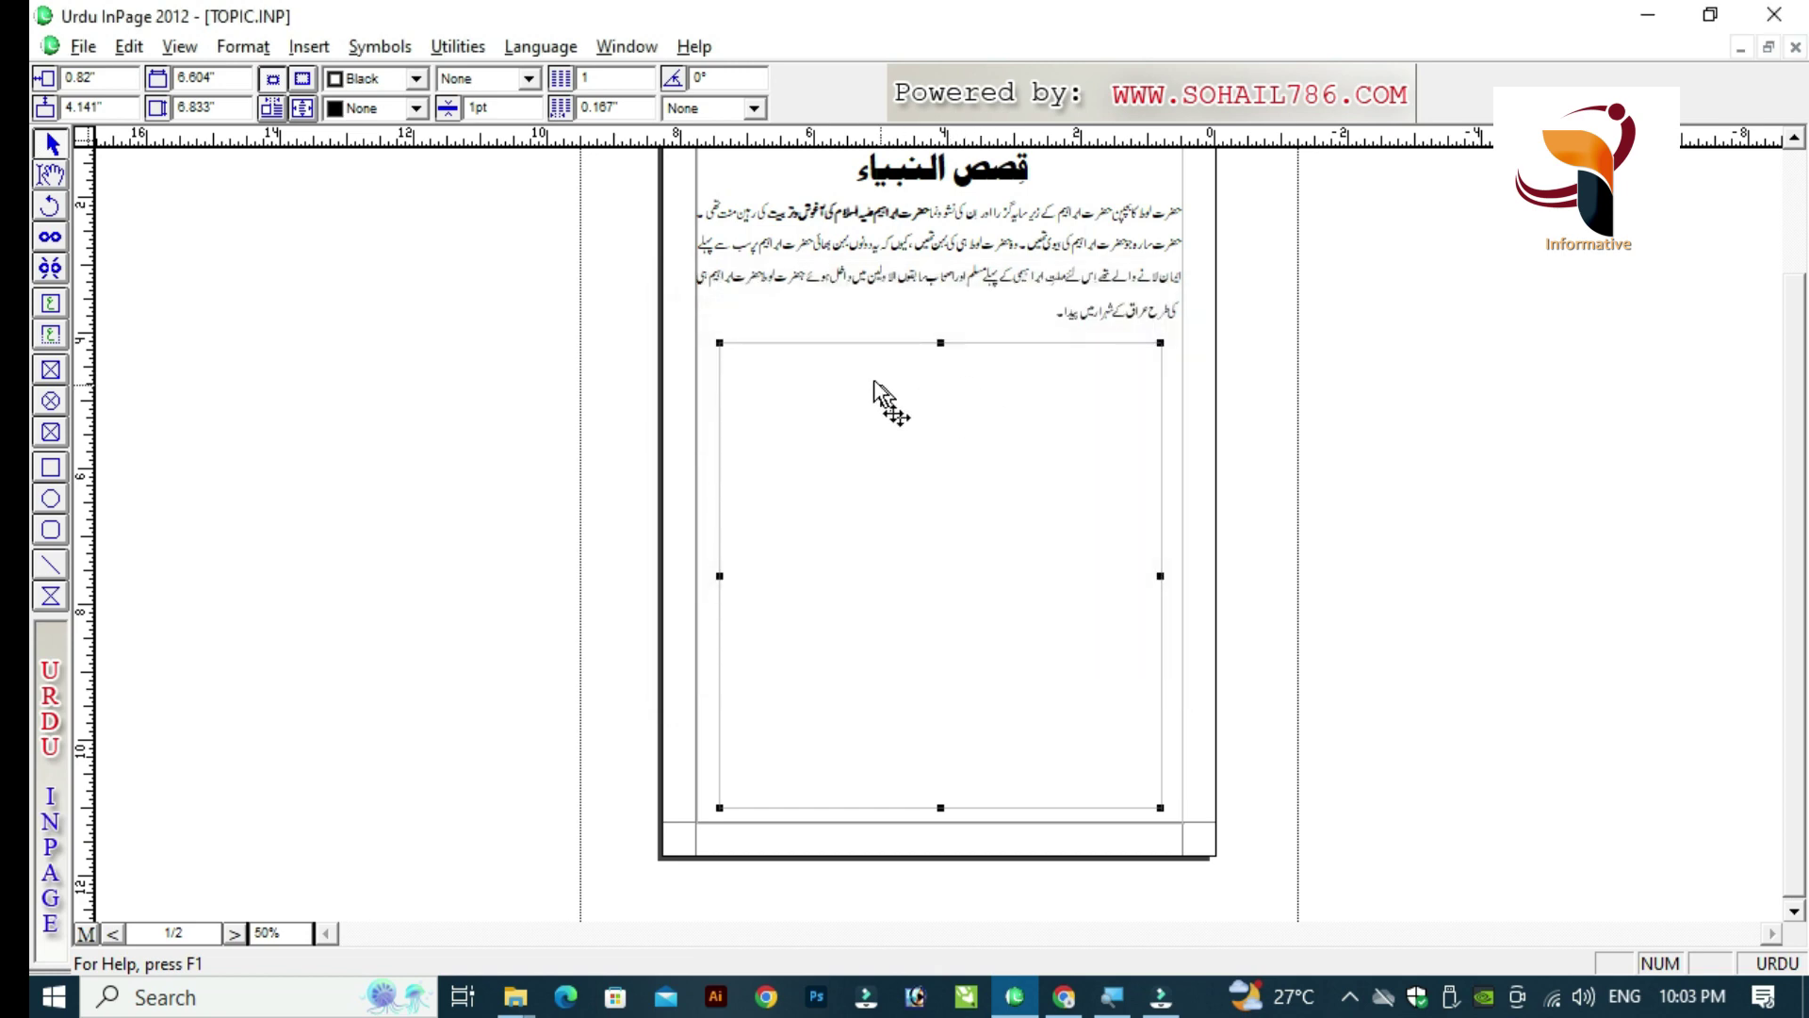
left_click(231, 49)
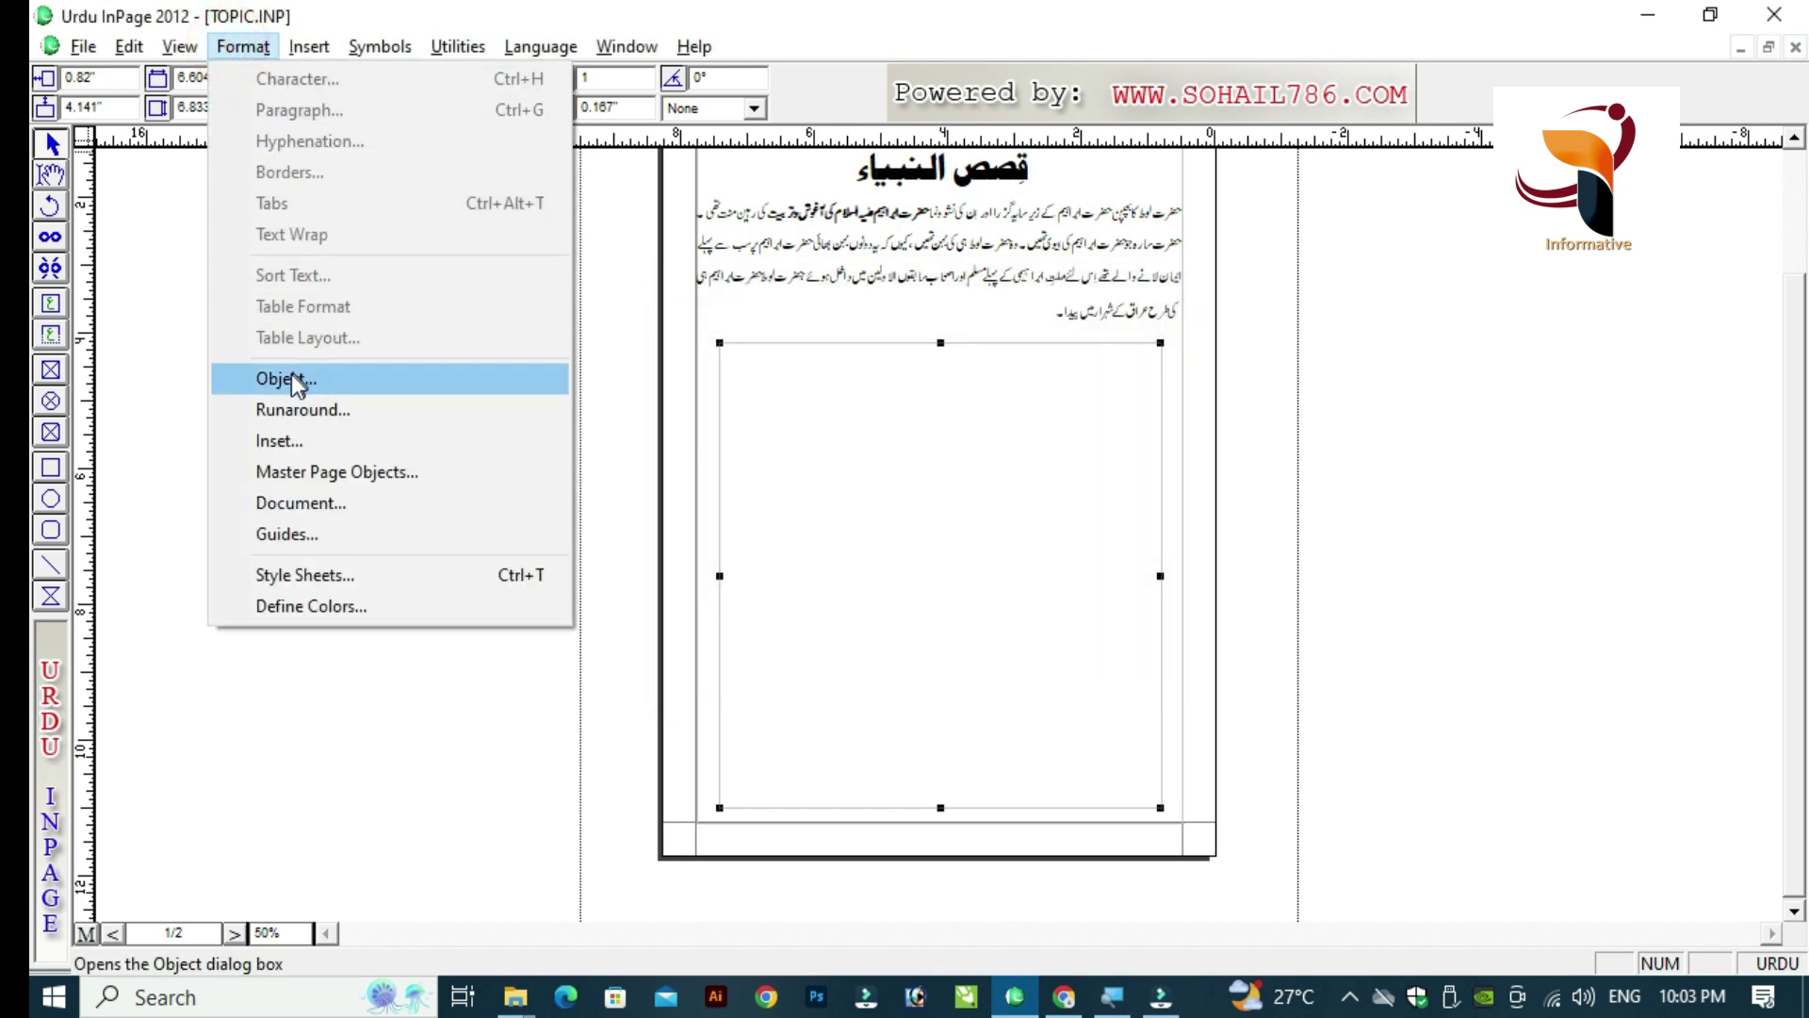
left_click(292, 380)
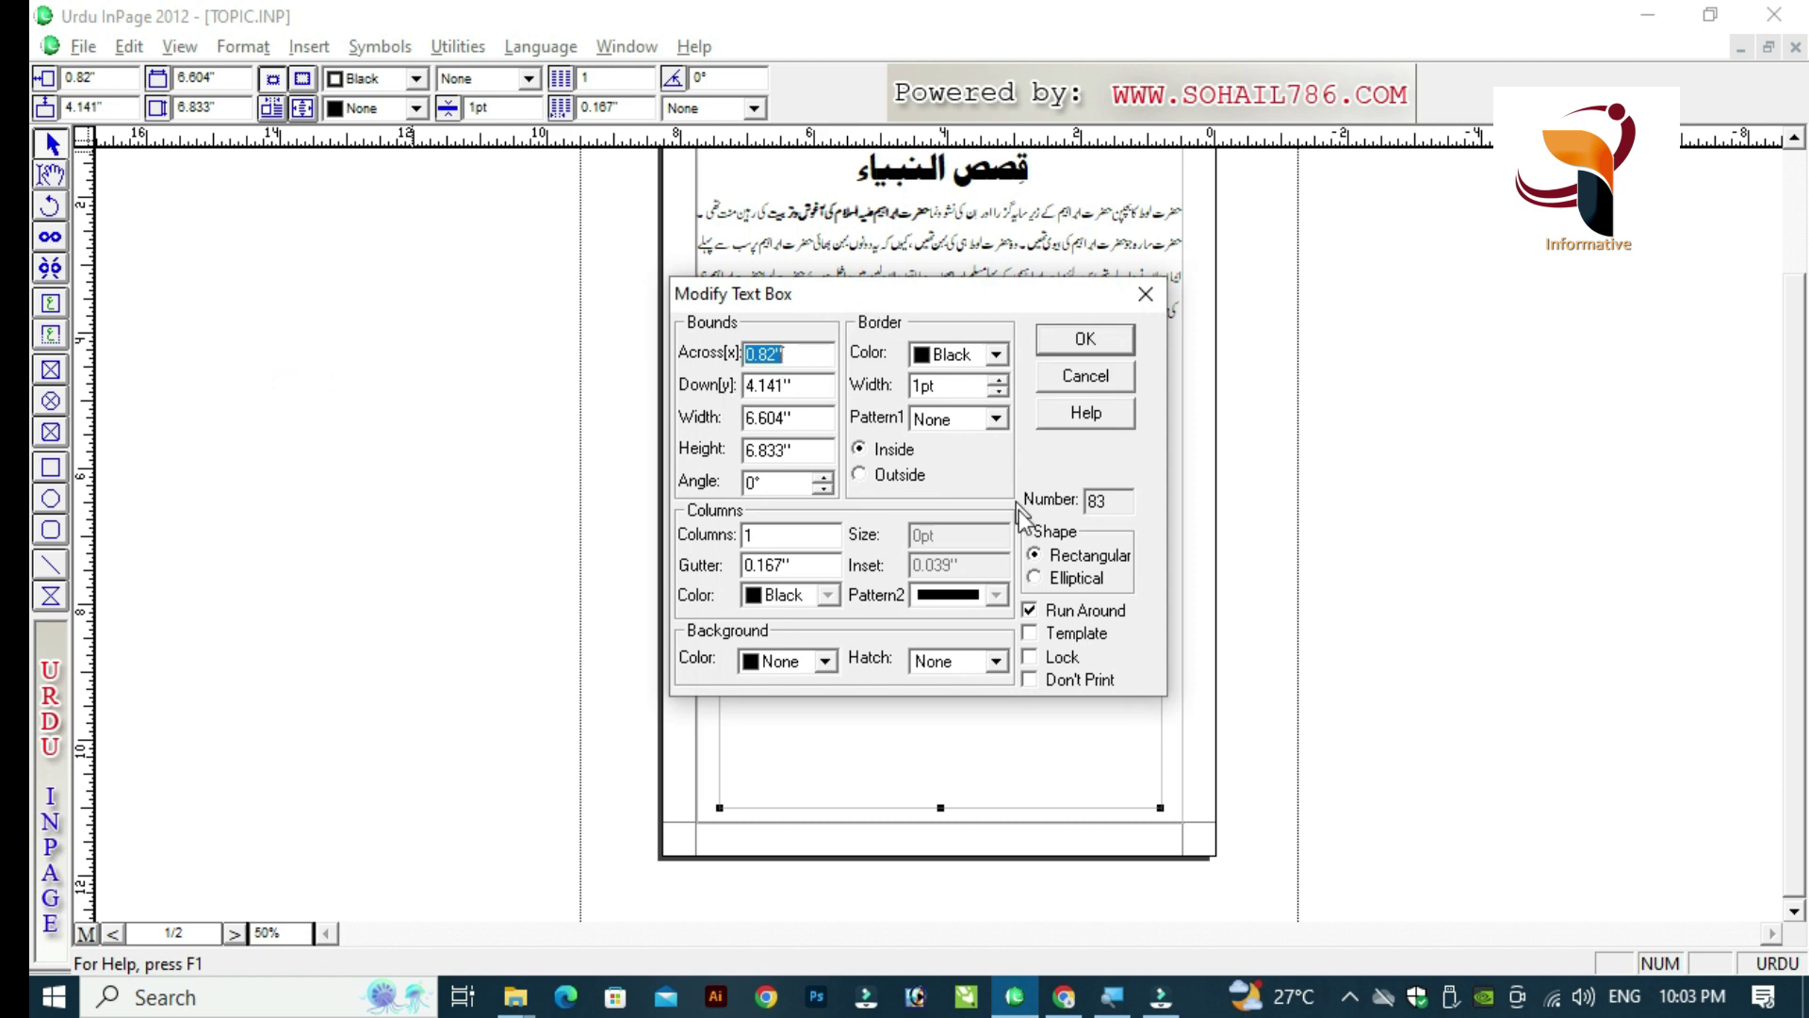
left_click(1074, 376)
Step: Change the shape of the large text box from rectangular to Elliptical
double_click(1046, 405)
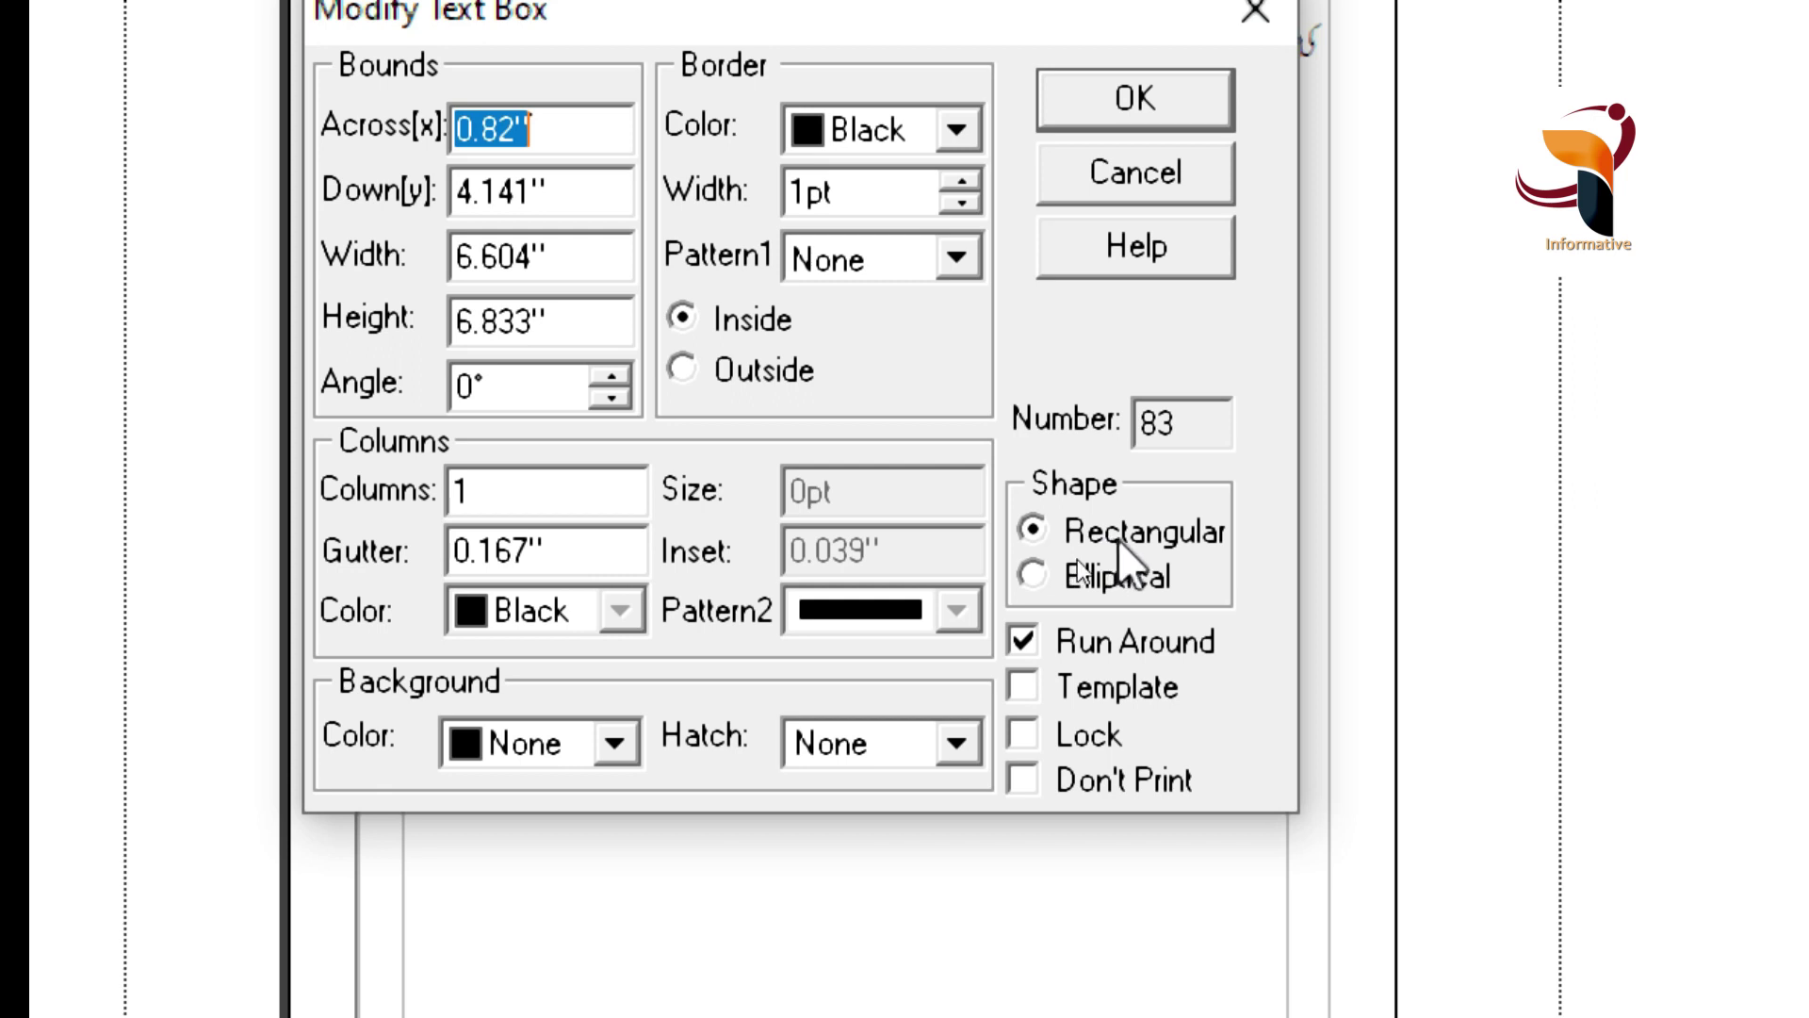
left_click(1034, 575)
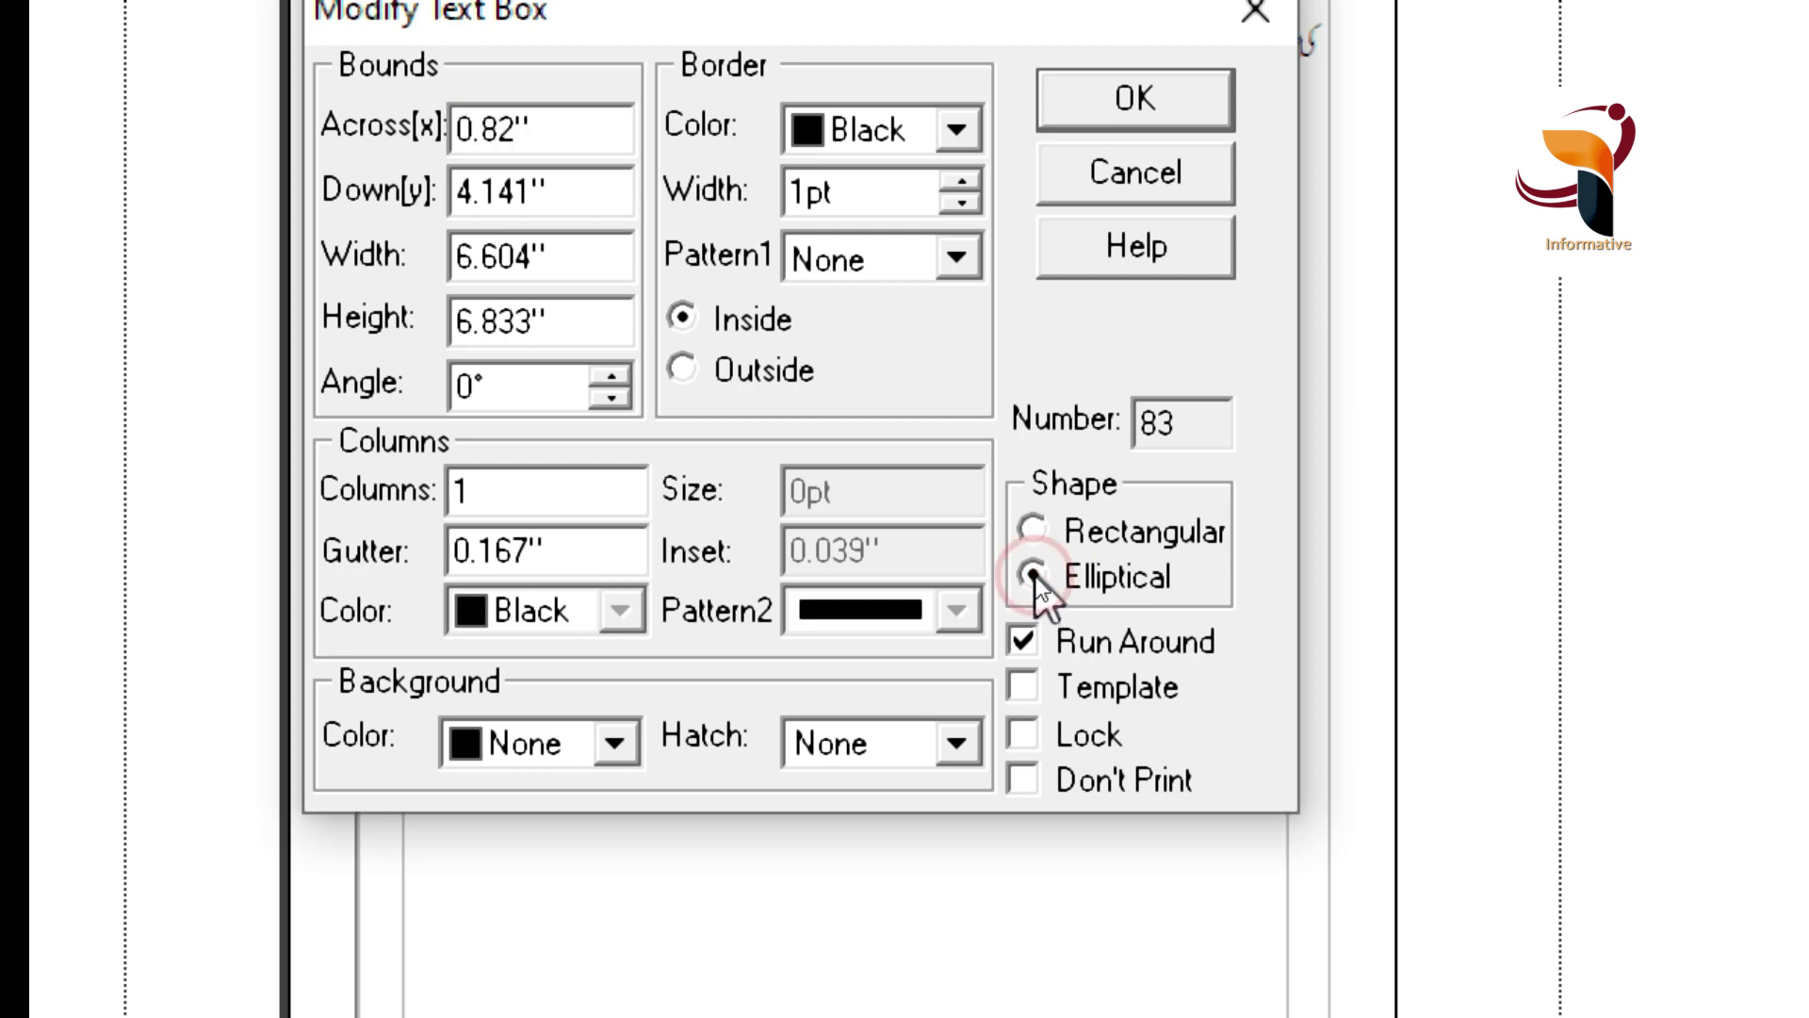
left_click(1131, 109)
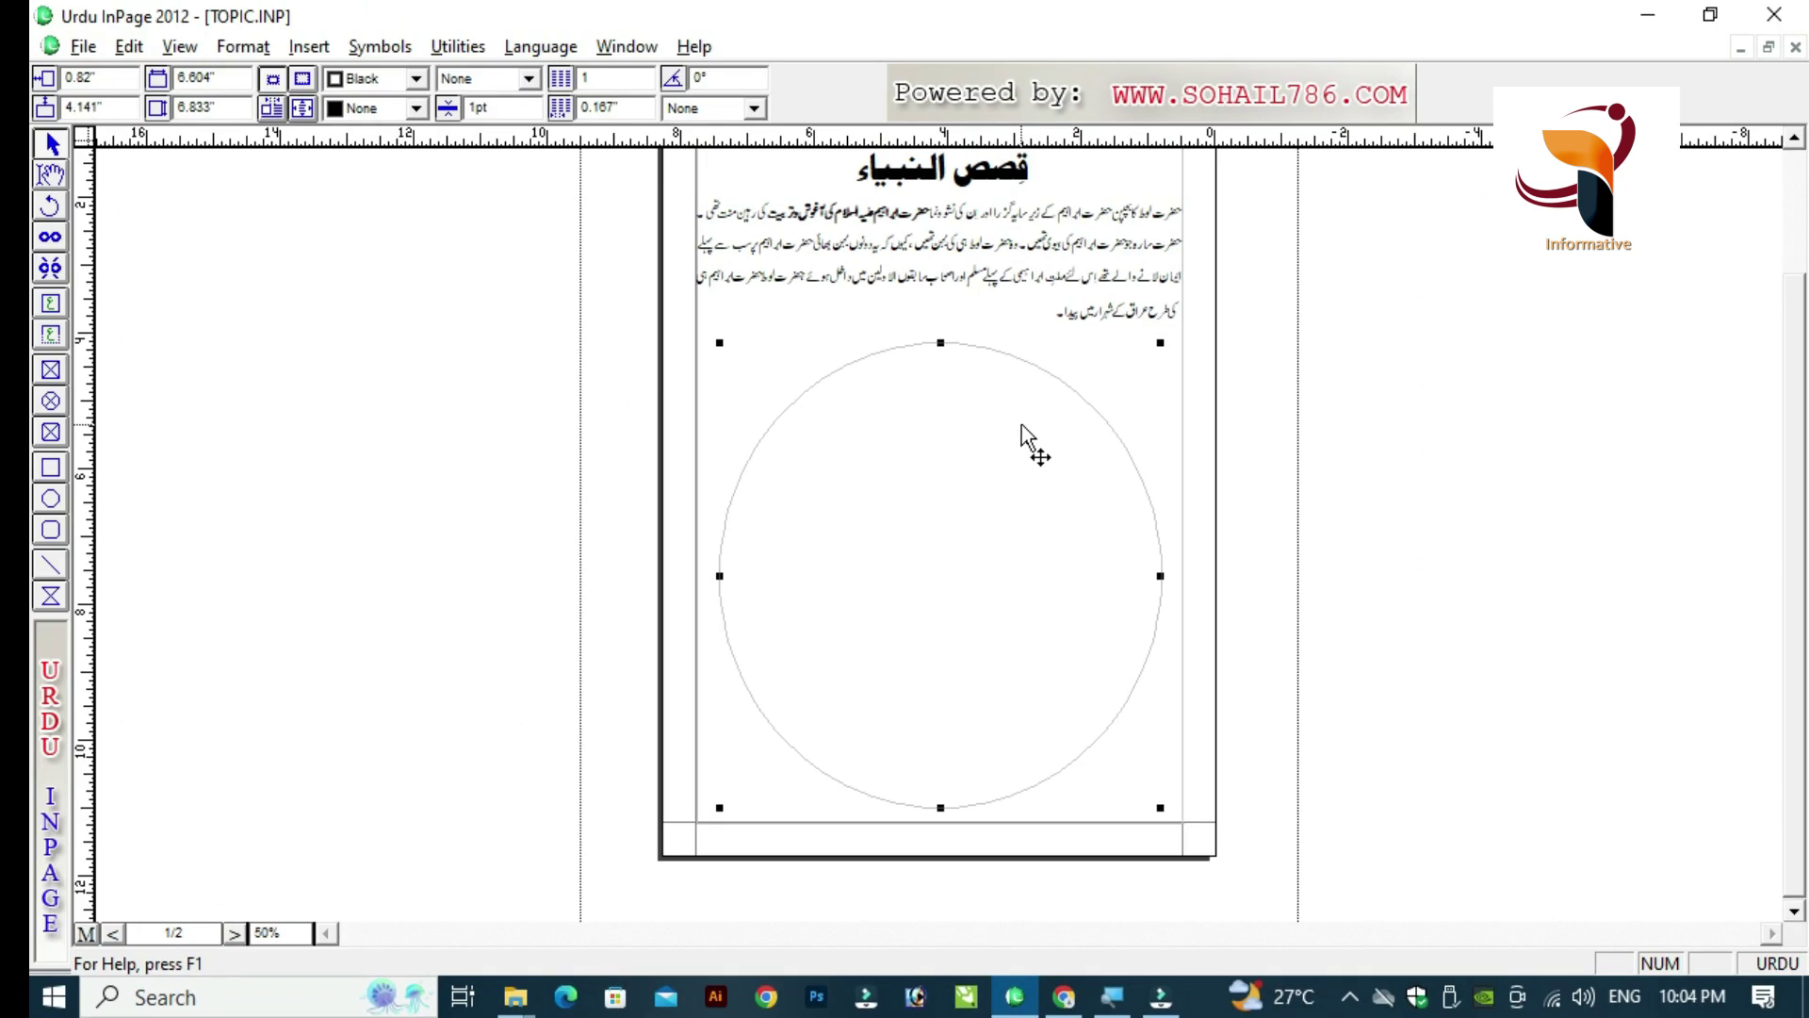
Step: Paste the copied Urdu text into the elliptical text box
left_click(51, 176)
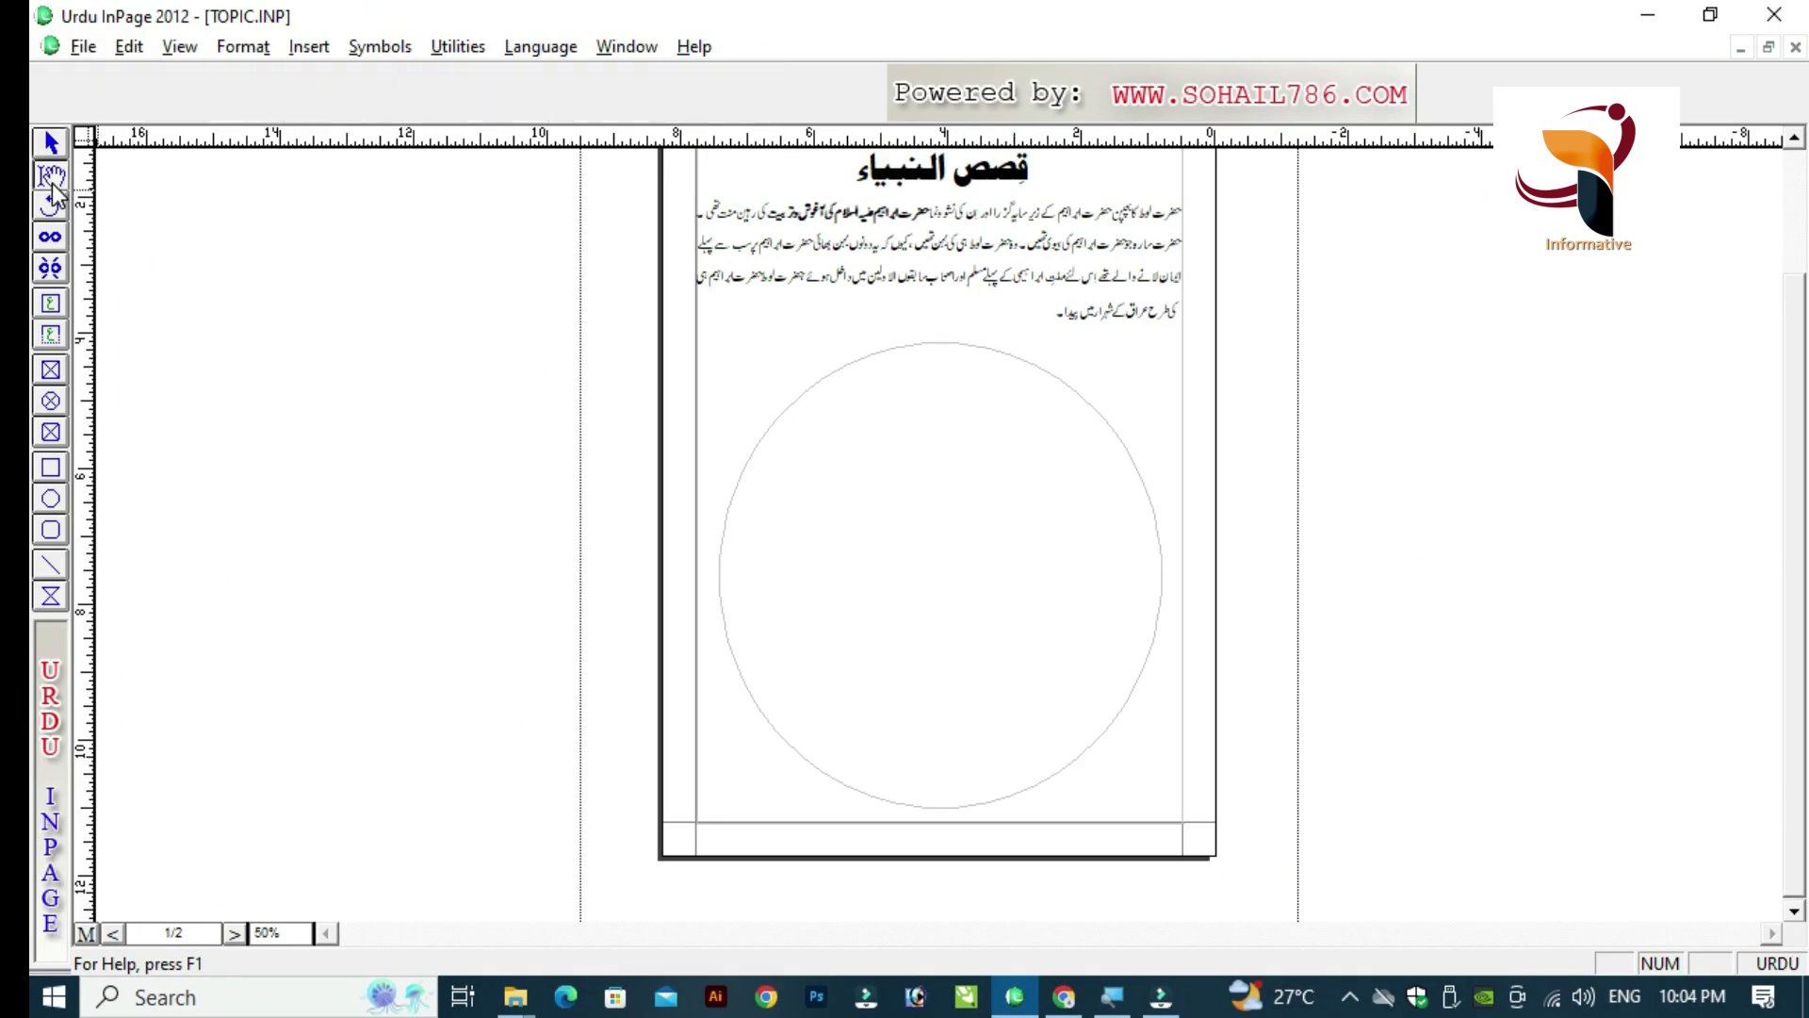
left_click(943, 416)
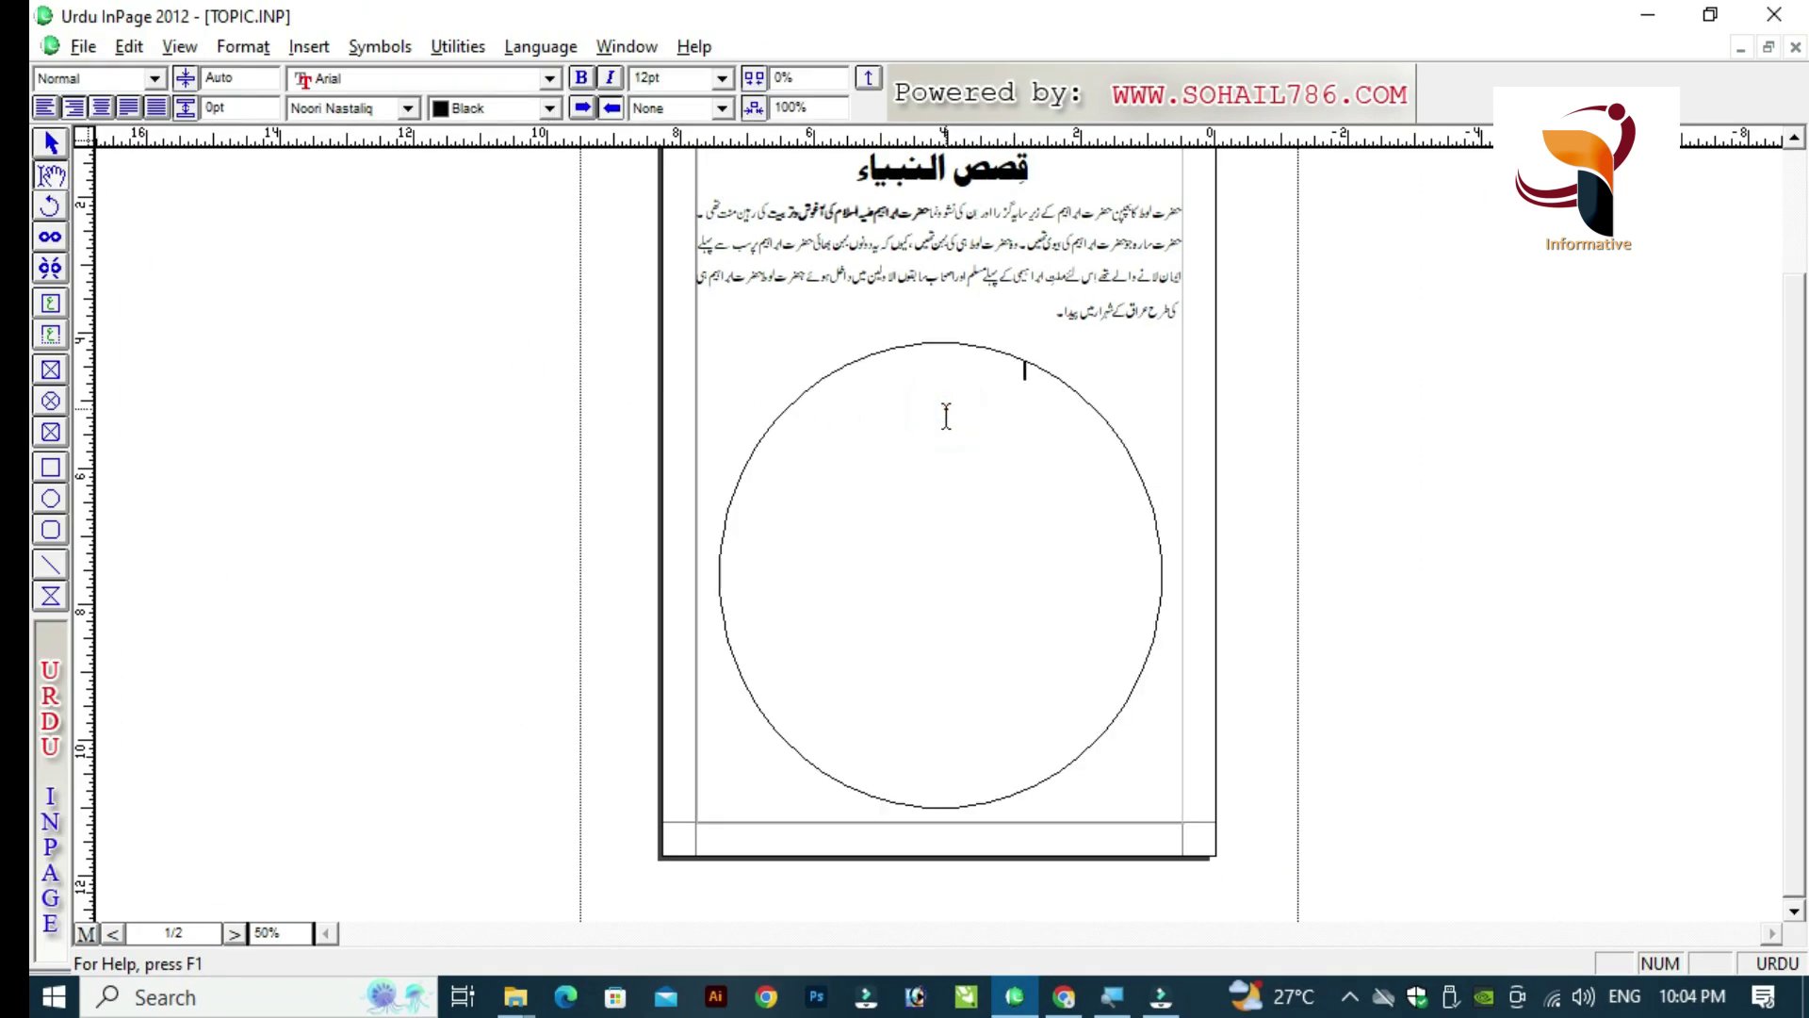
key("ctrl+v")
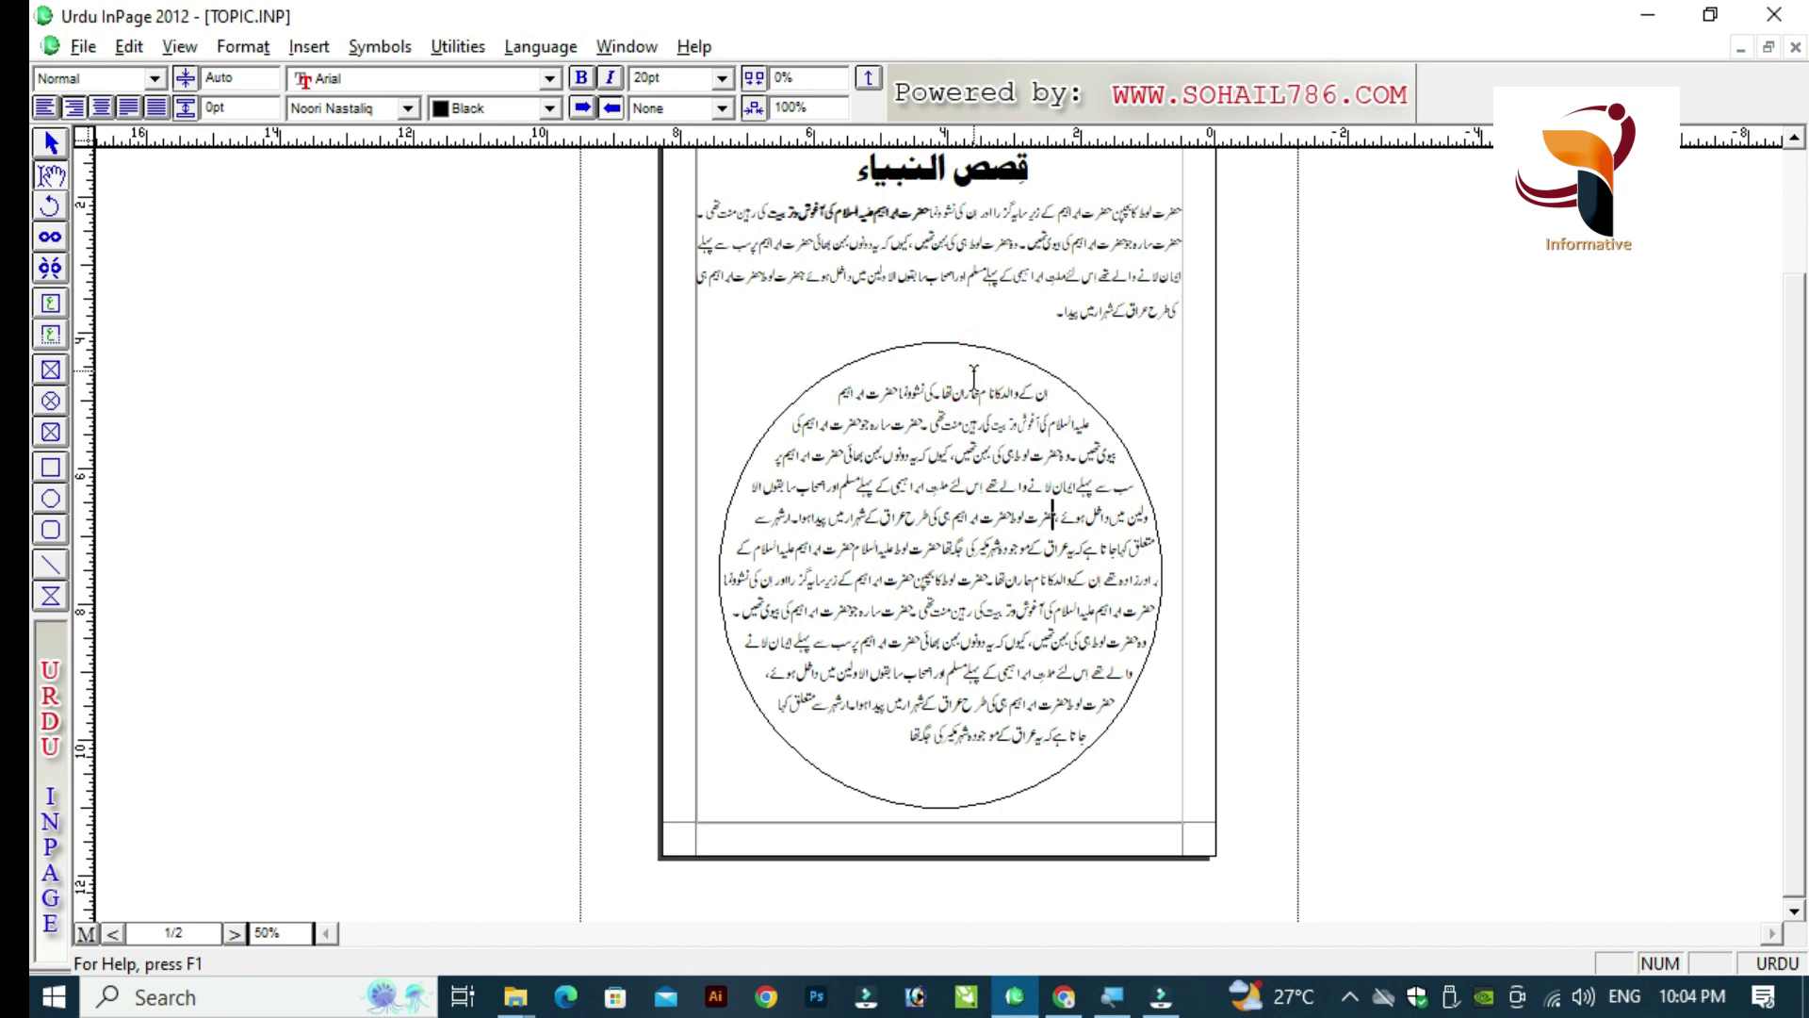
Step: Center-align all the text inside the elliptical text box
key("ctrl+a")
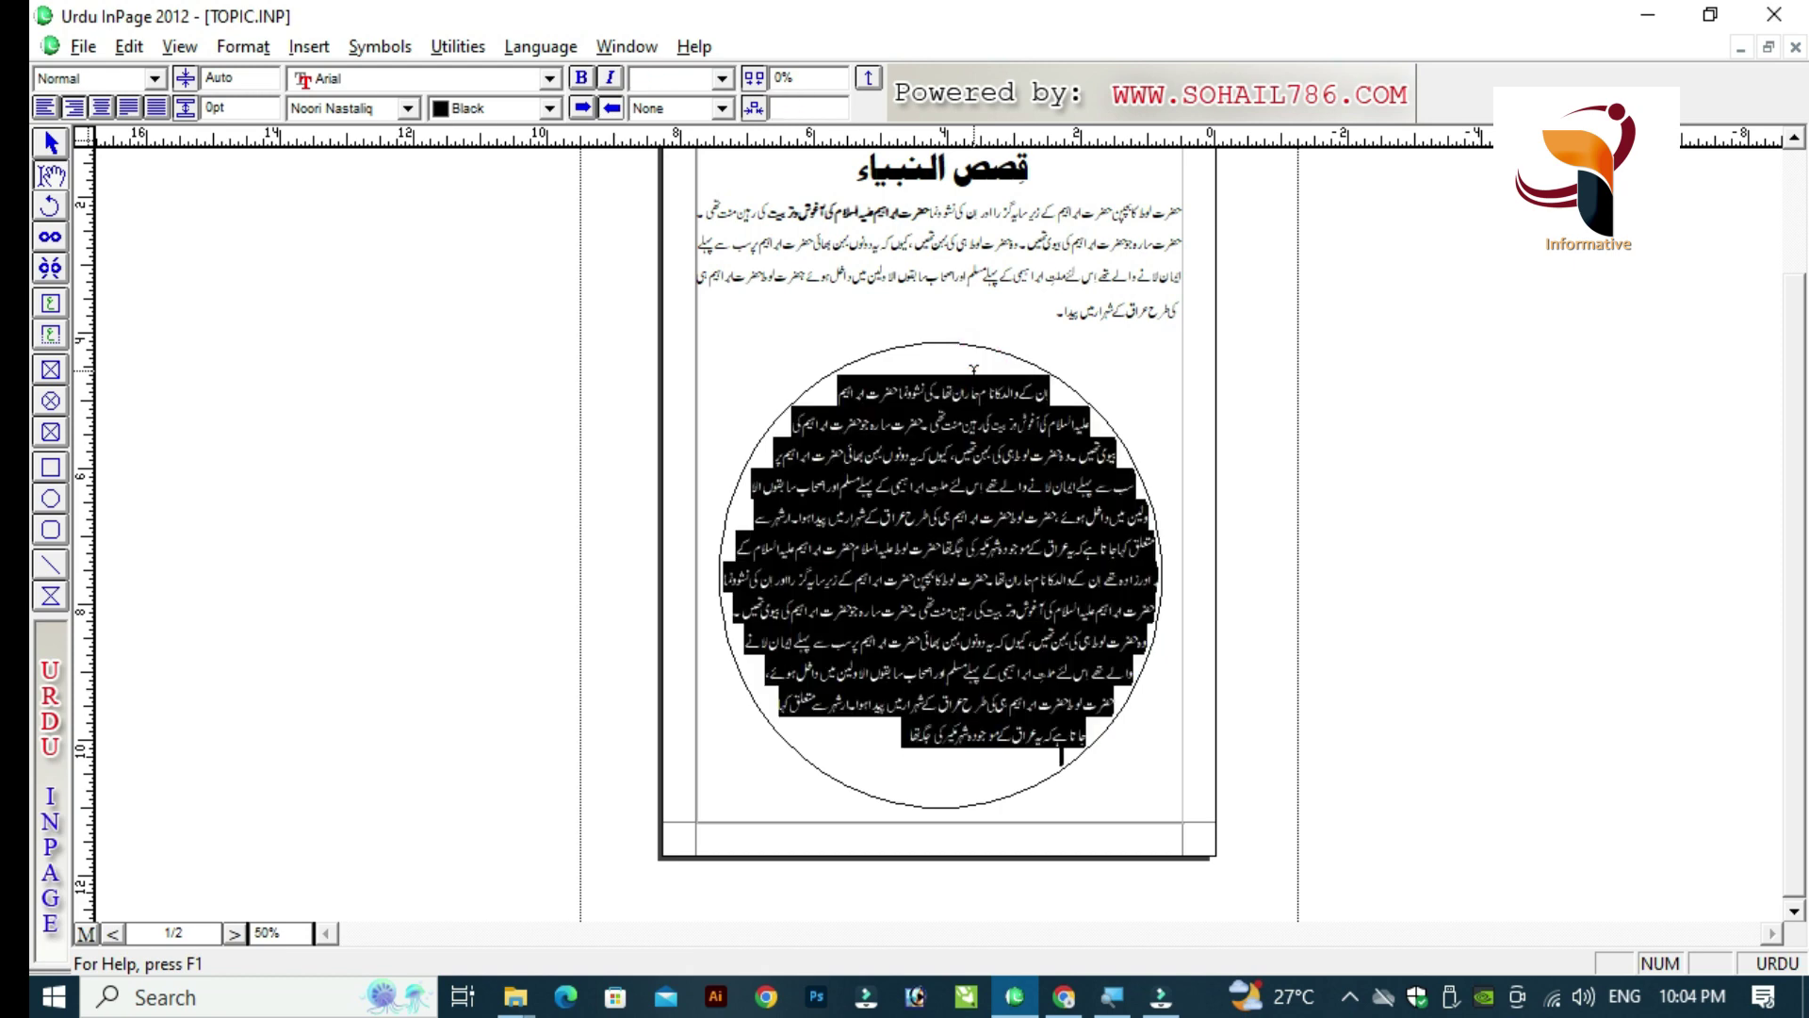
left_click(974, 373)
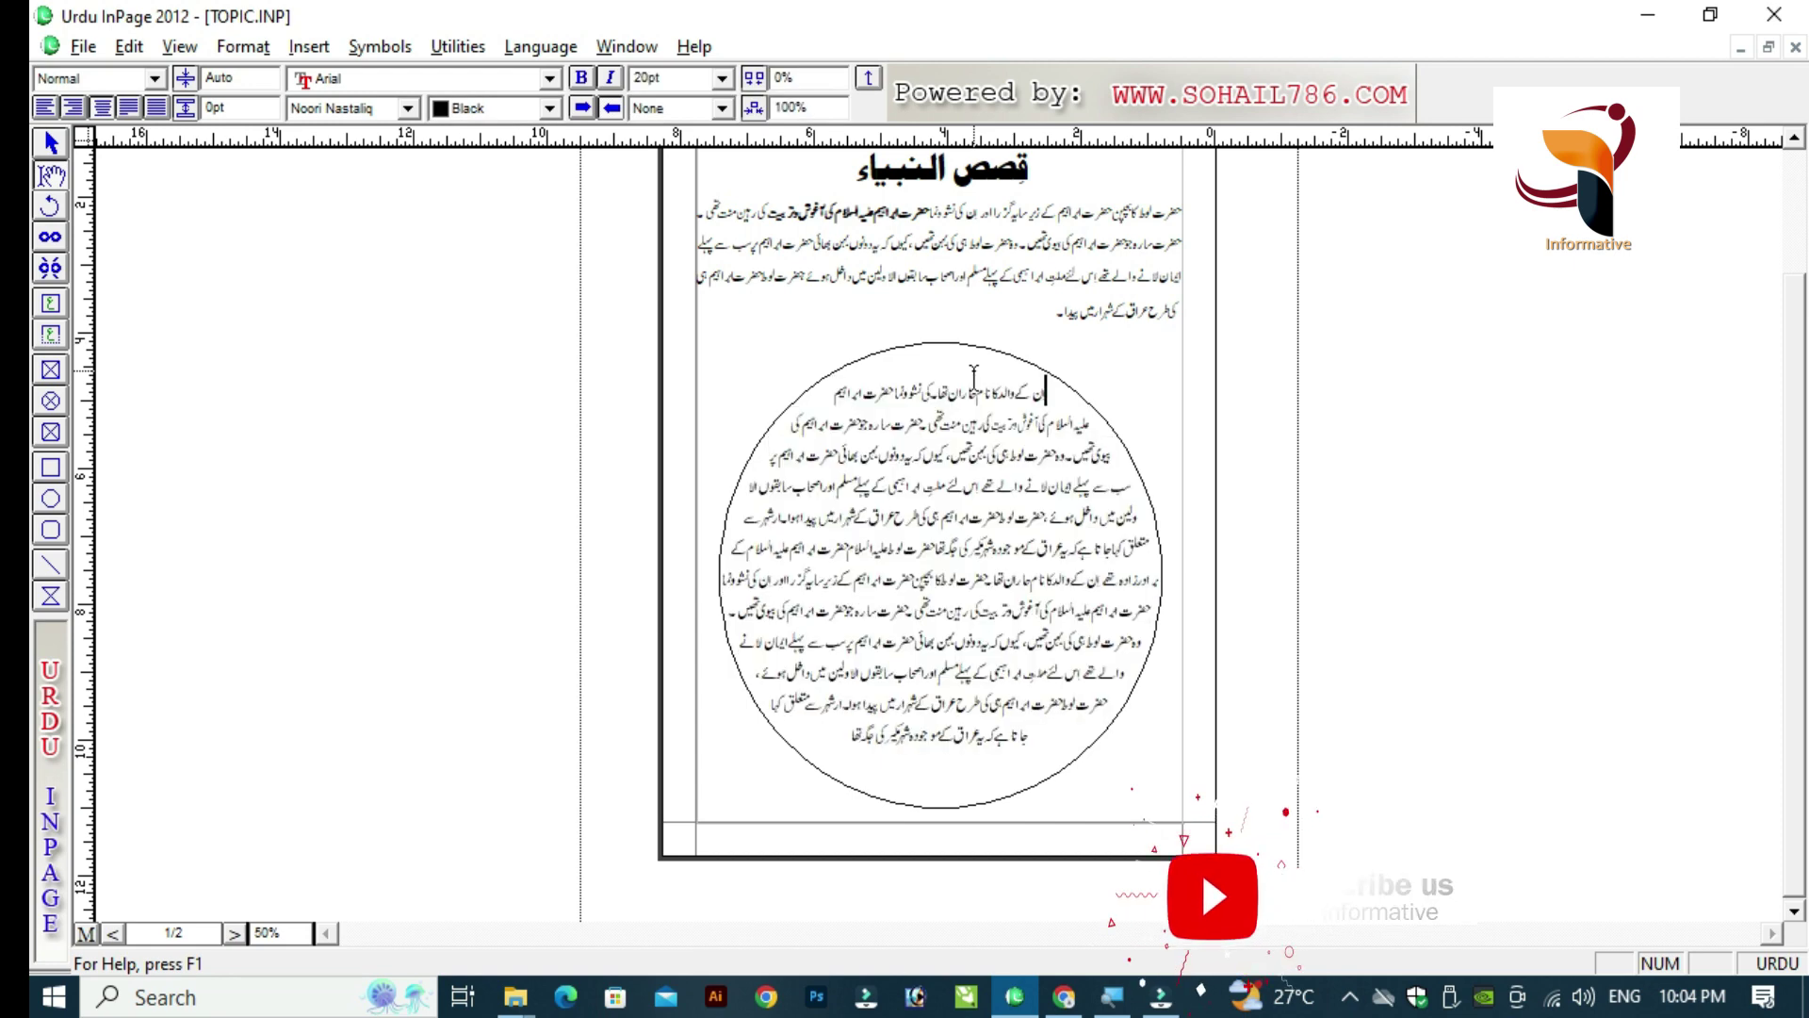
key("Down")
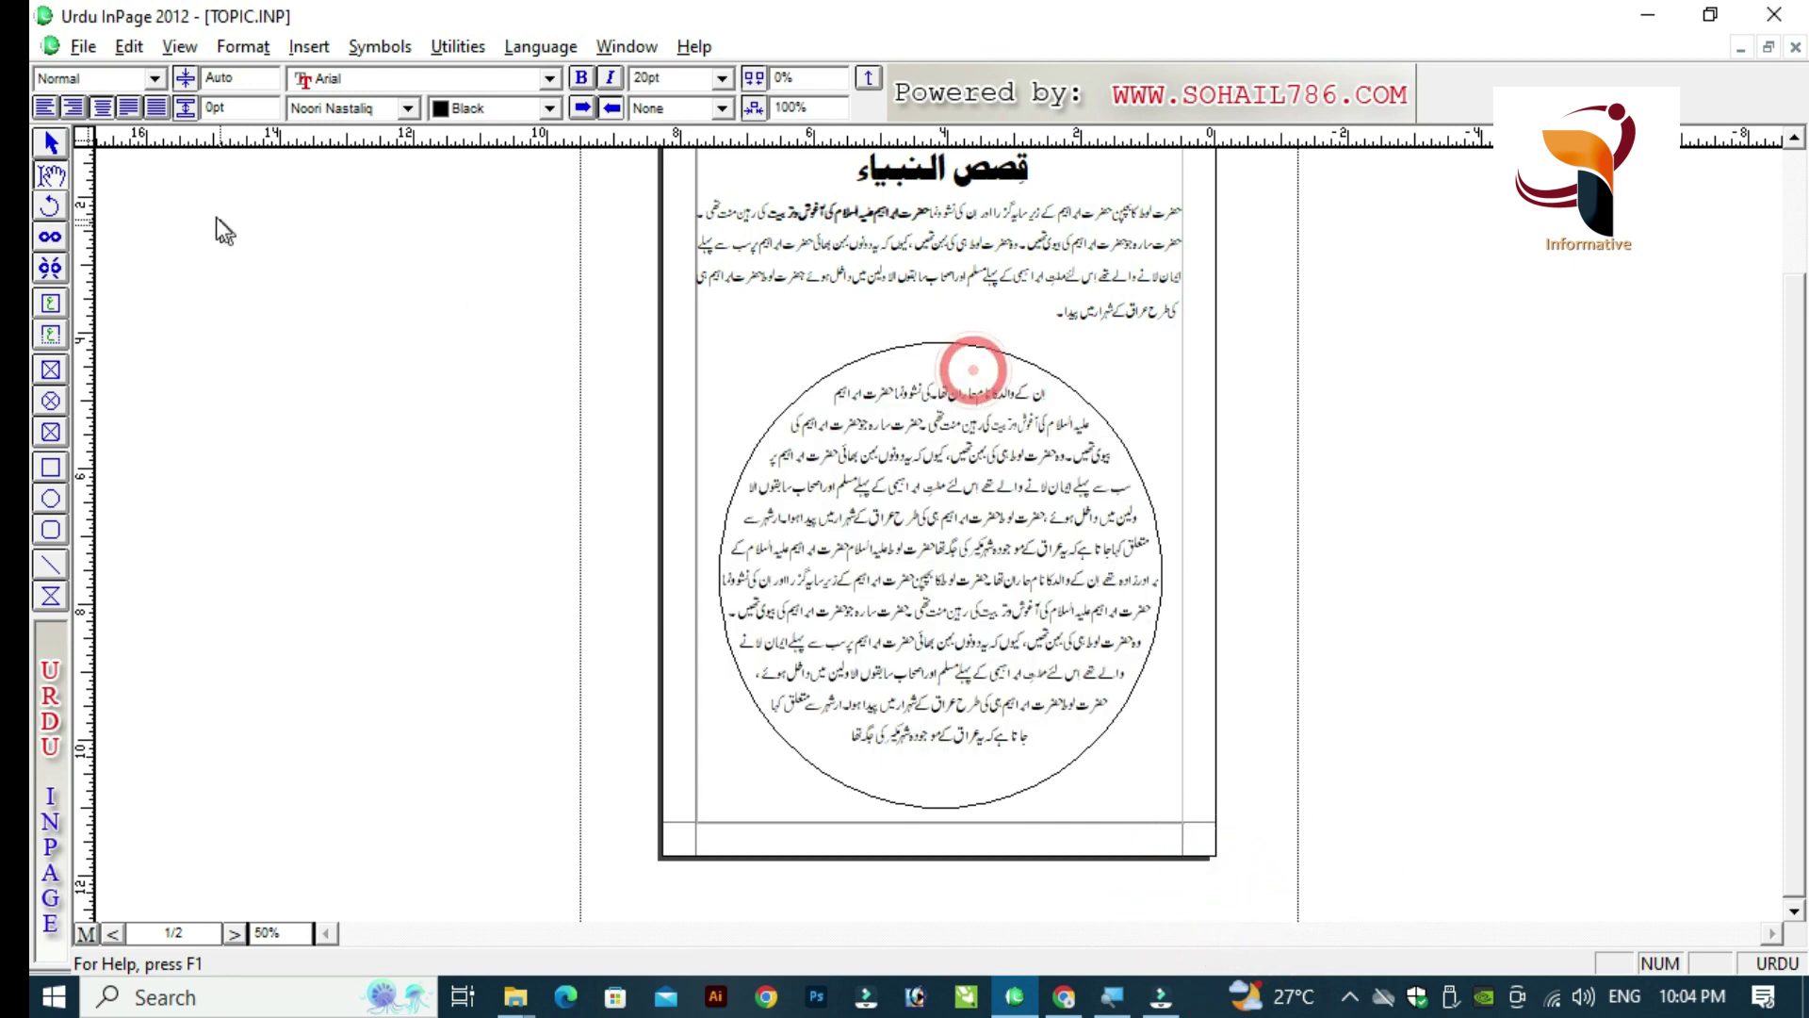
Step: Apply the round-dot border pattern to the elliptical text box
left_click(51, 144)
key("ctrl+1")
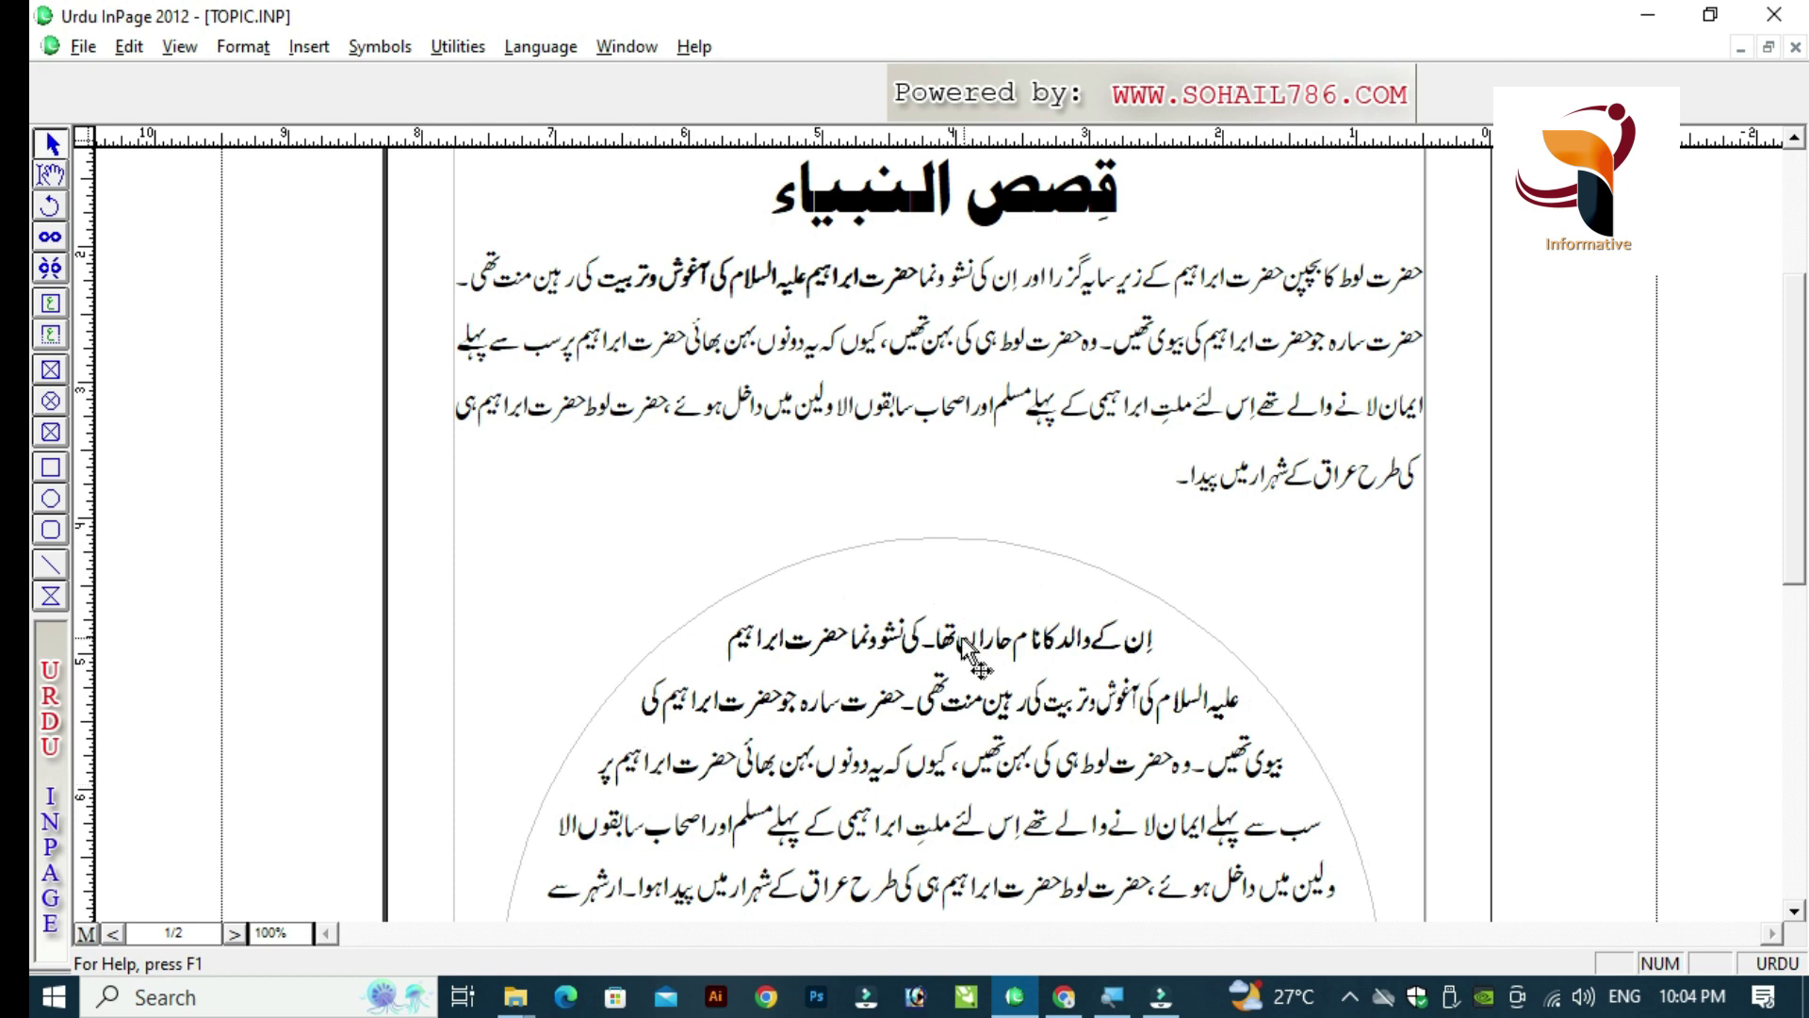
left_click(942, 539)
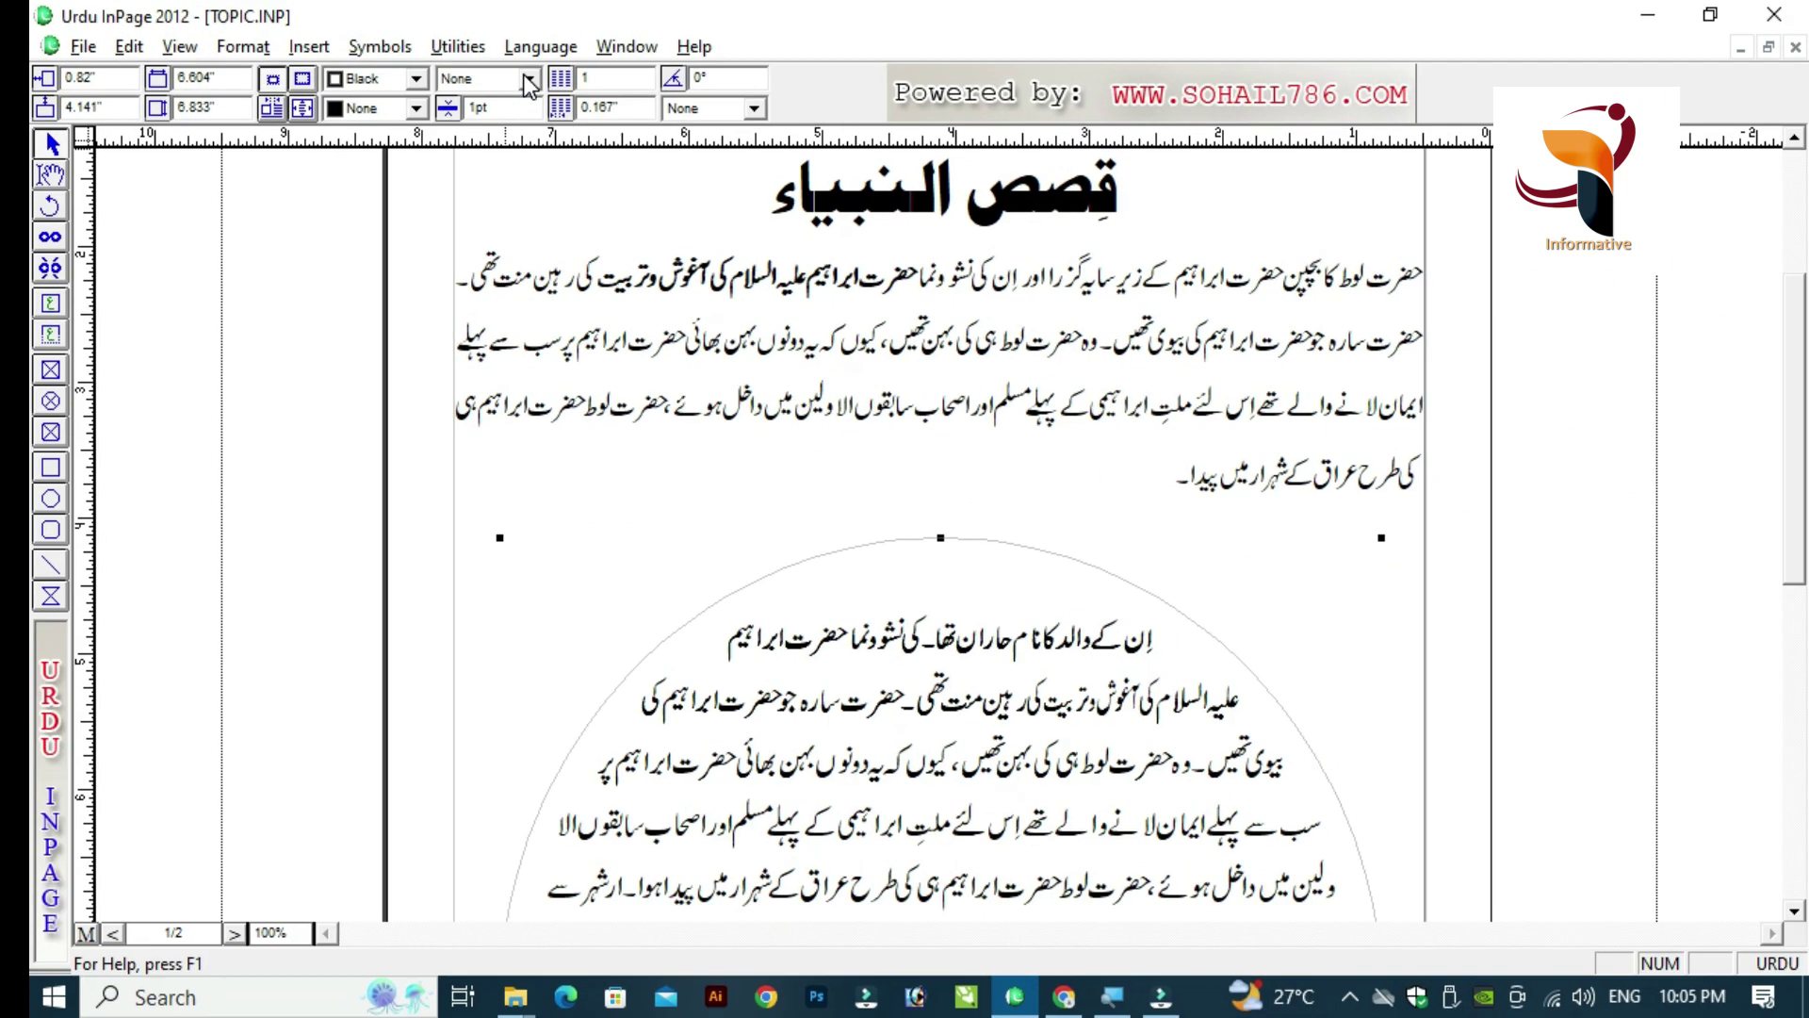
left_click(525, 80)
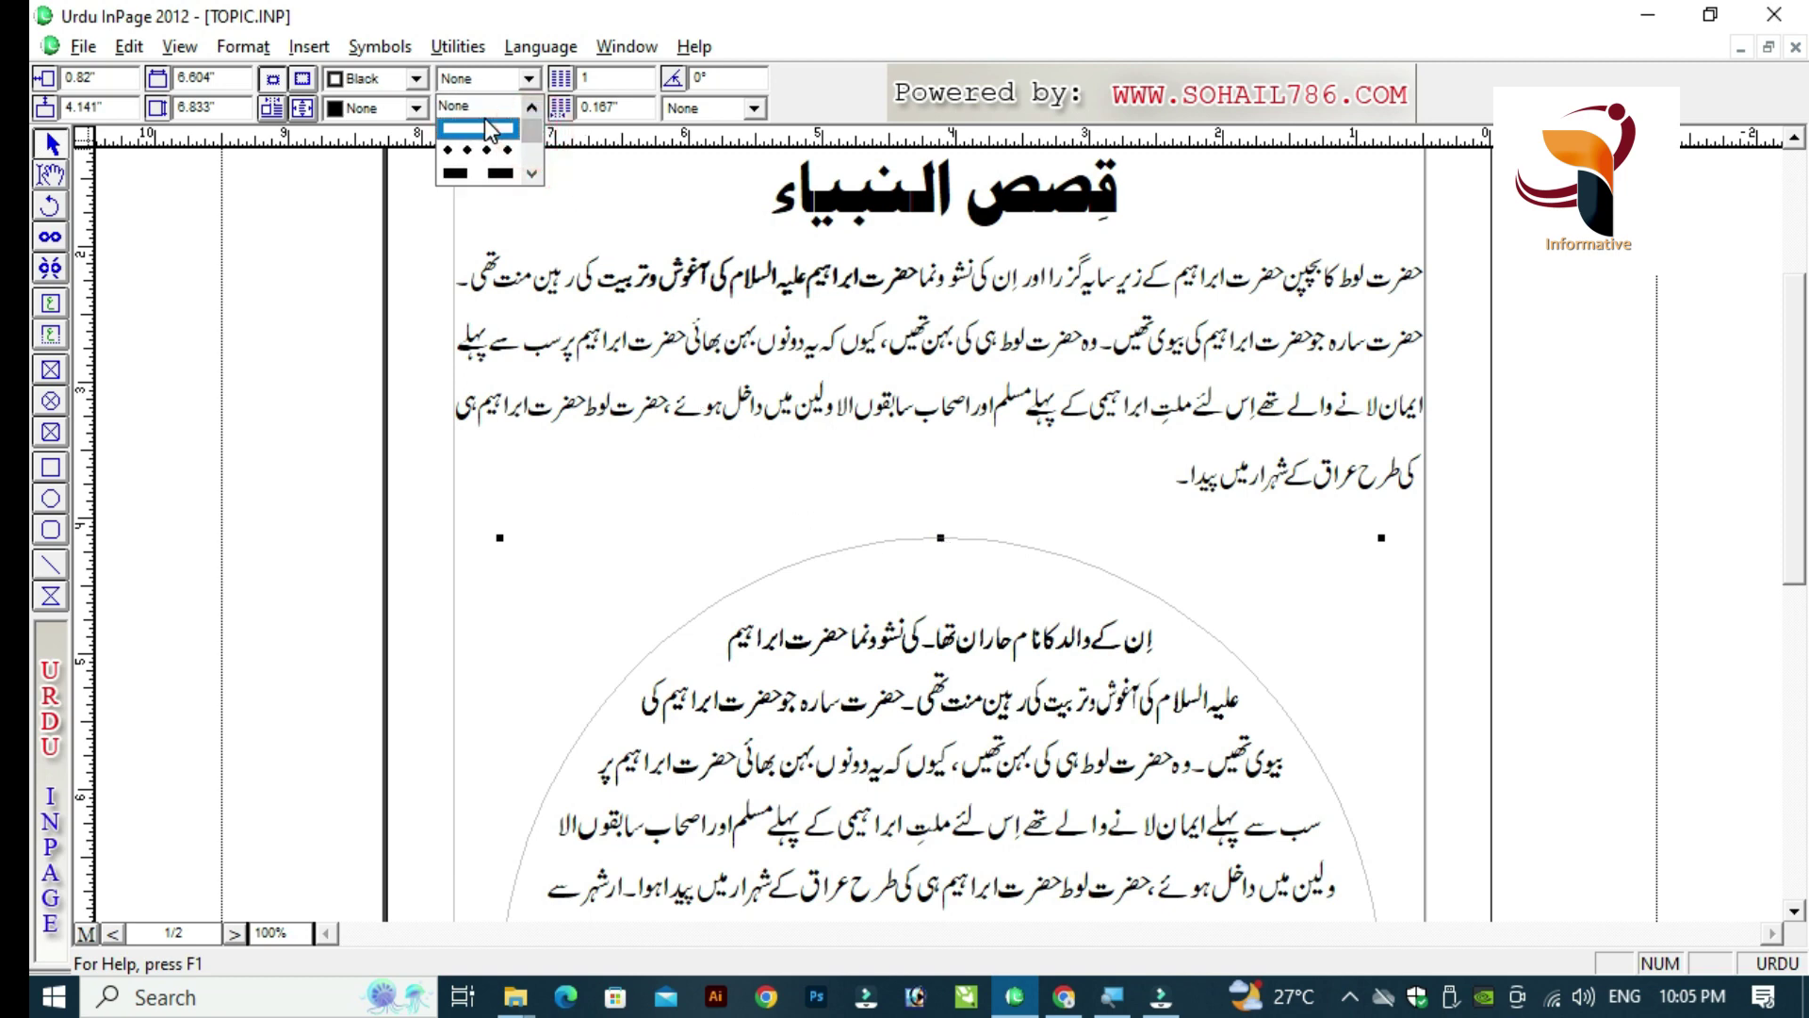
key("Up")
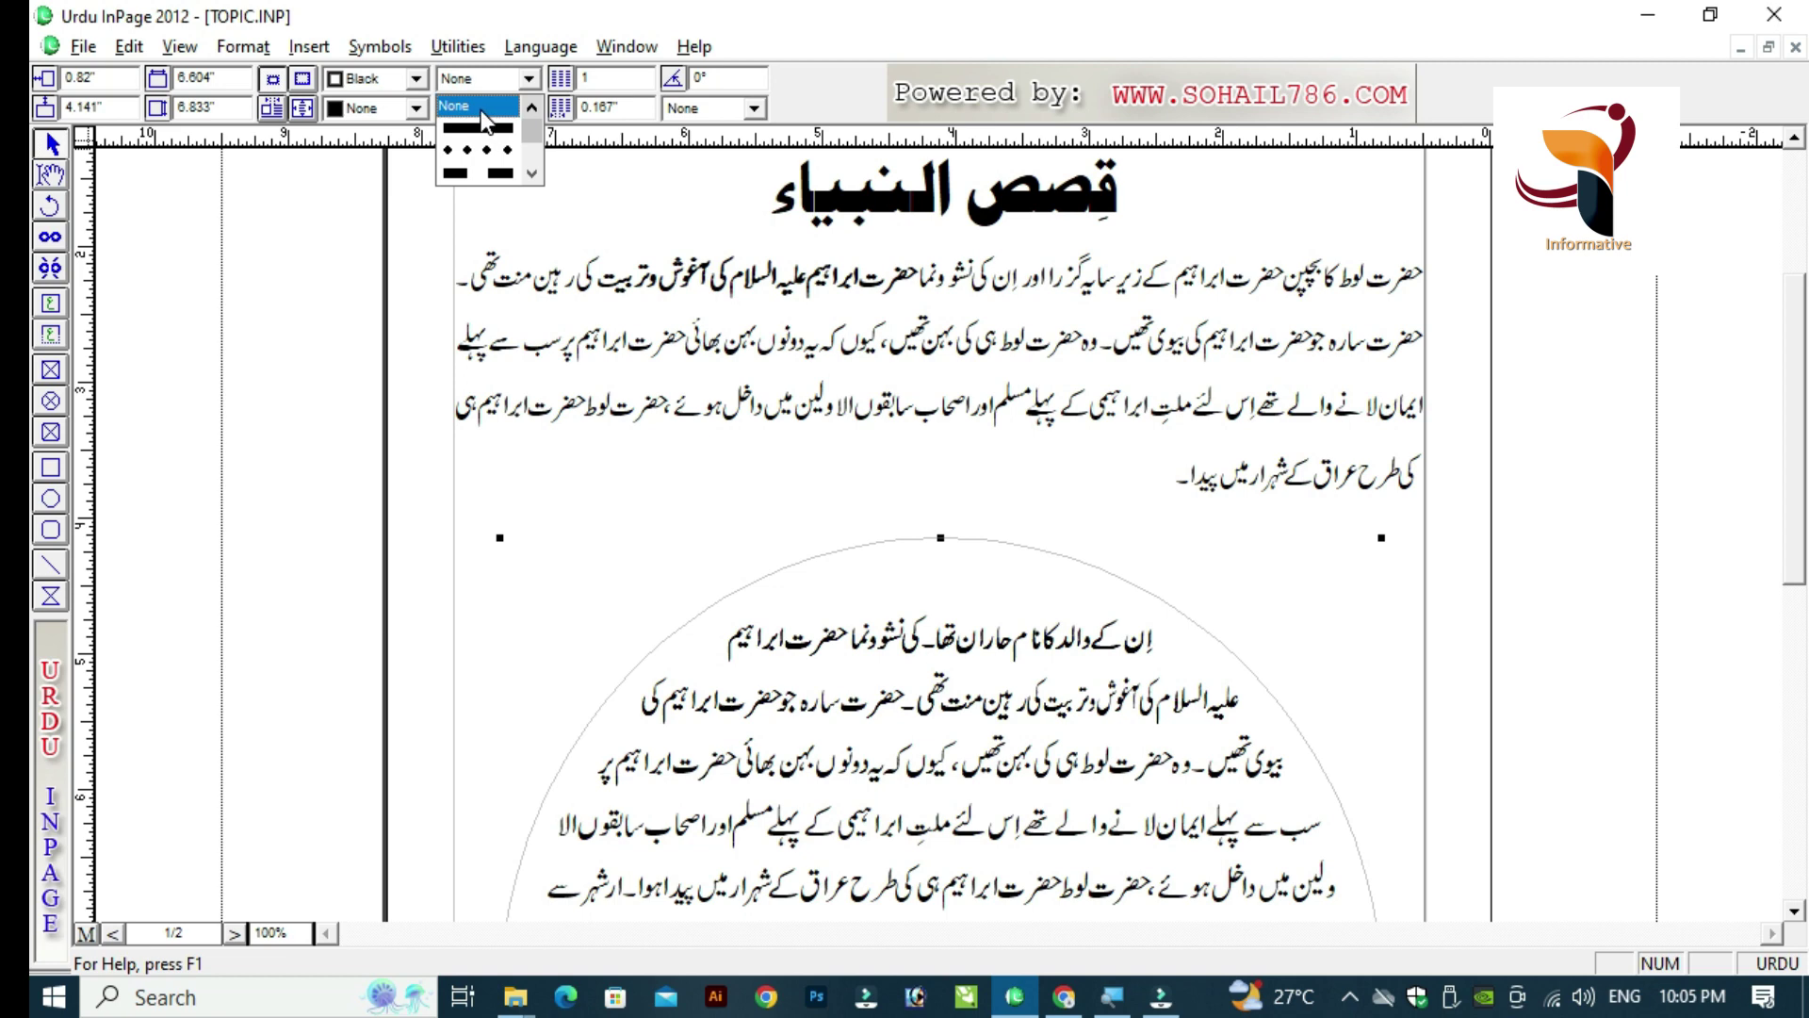
left_click(484, 161)
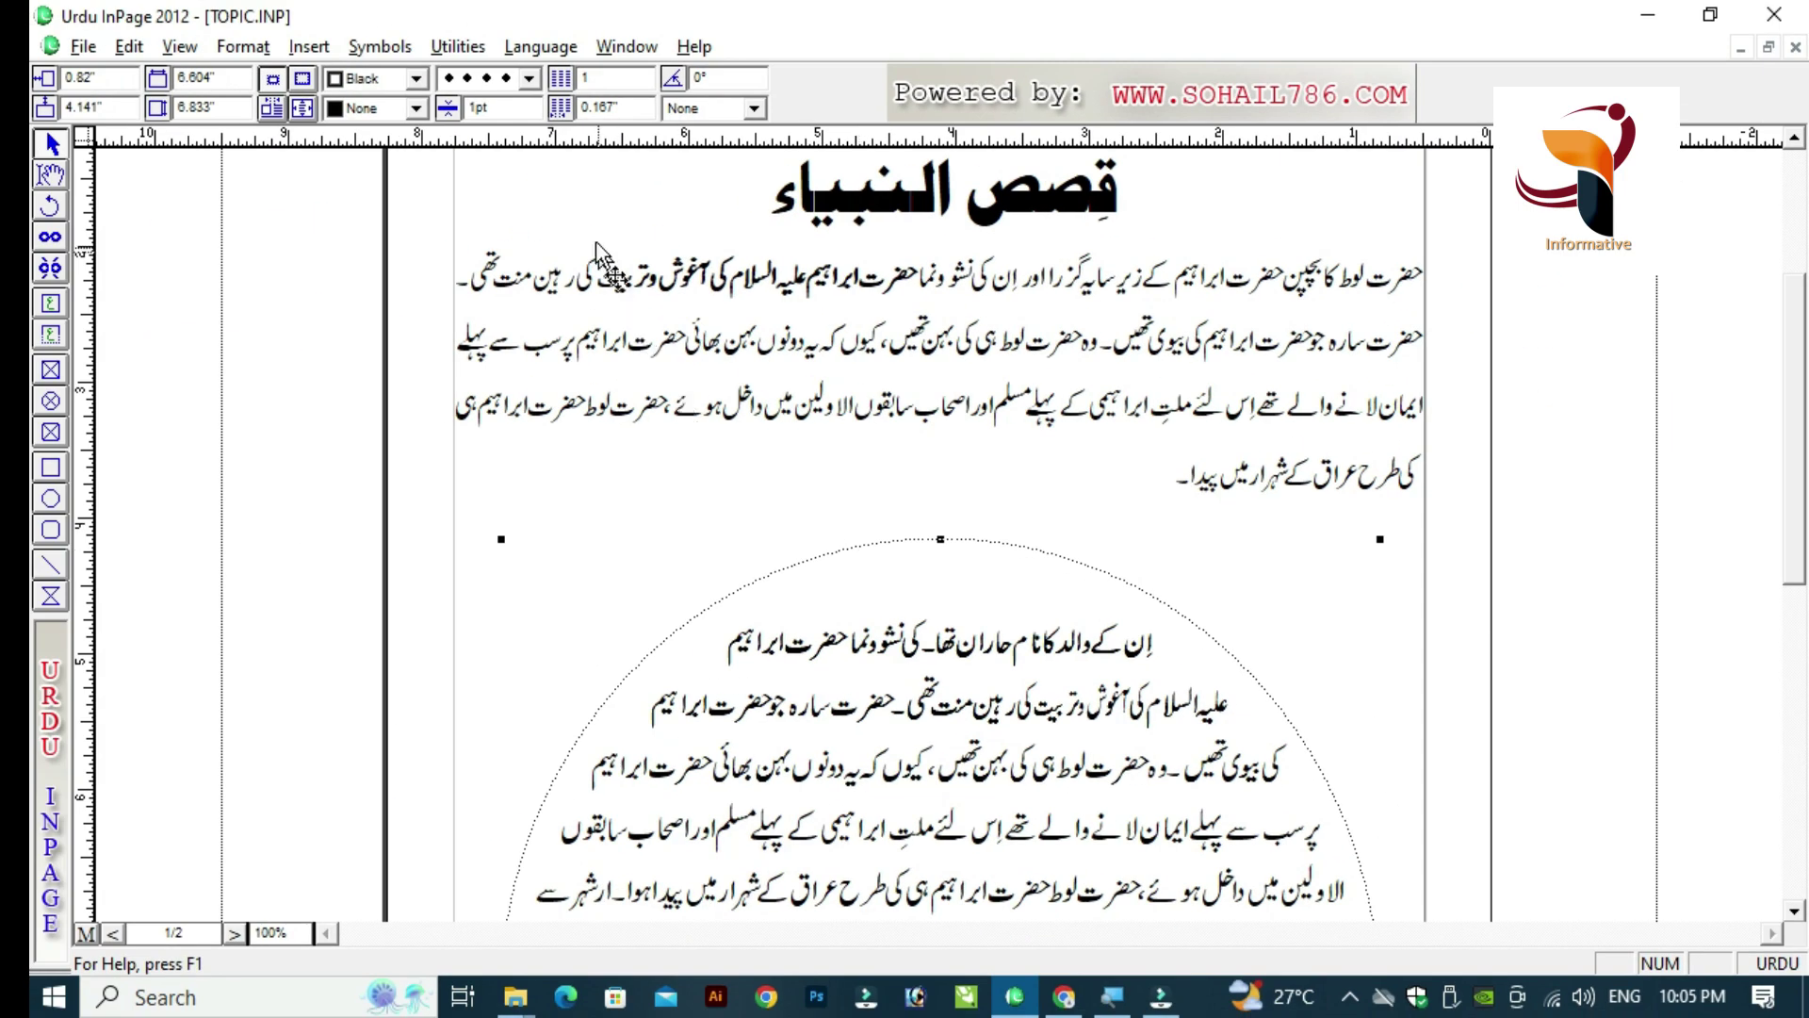
Step: Set the elliptical text box's border width to 8pt
double_click(479, 110)
type("8")
key("Return")
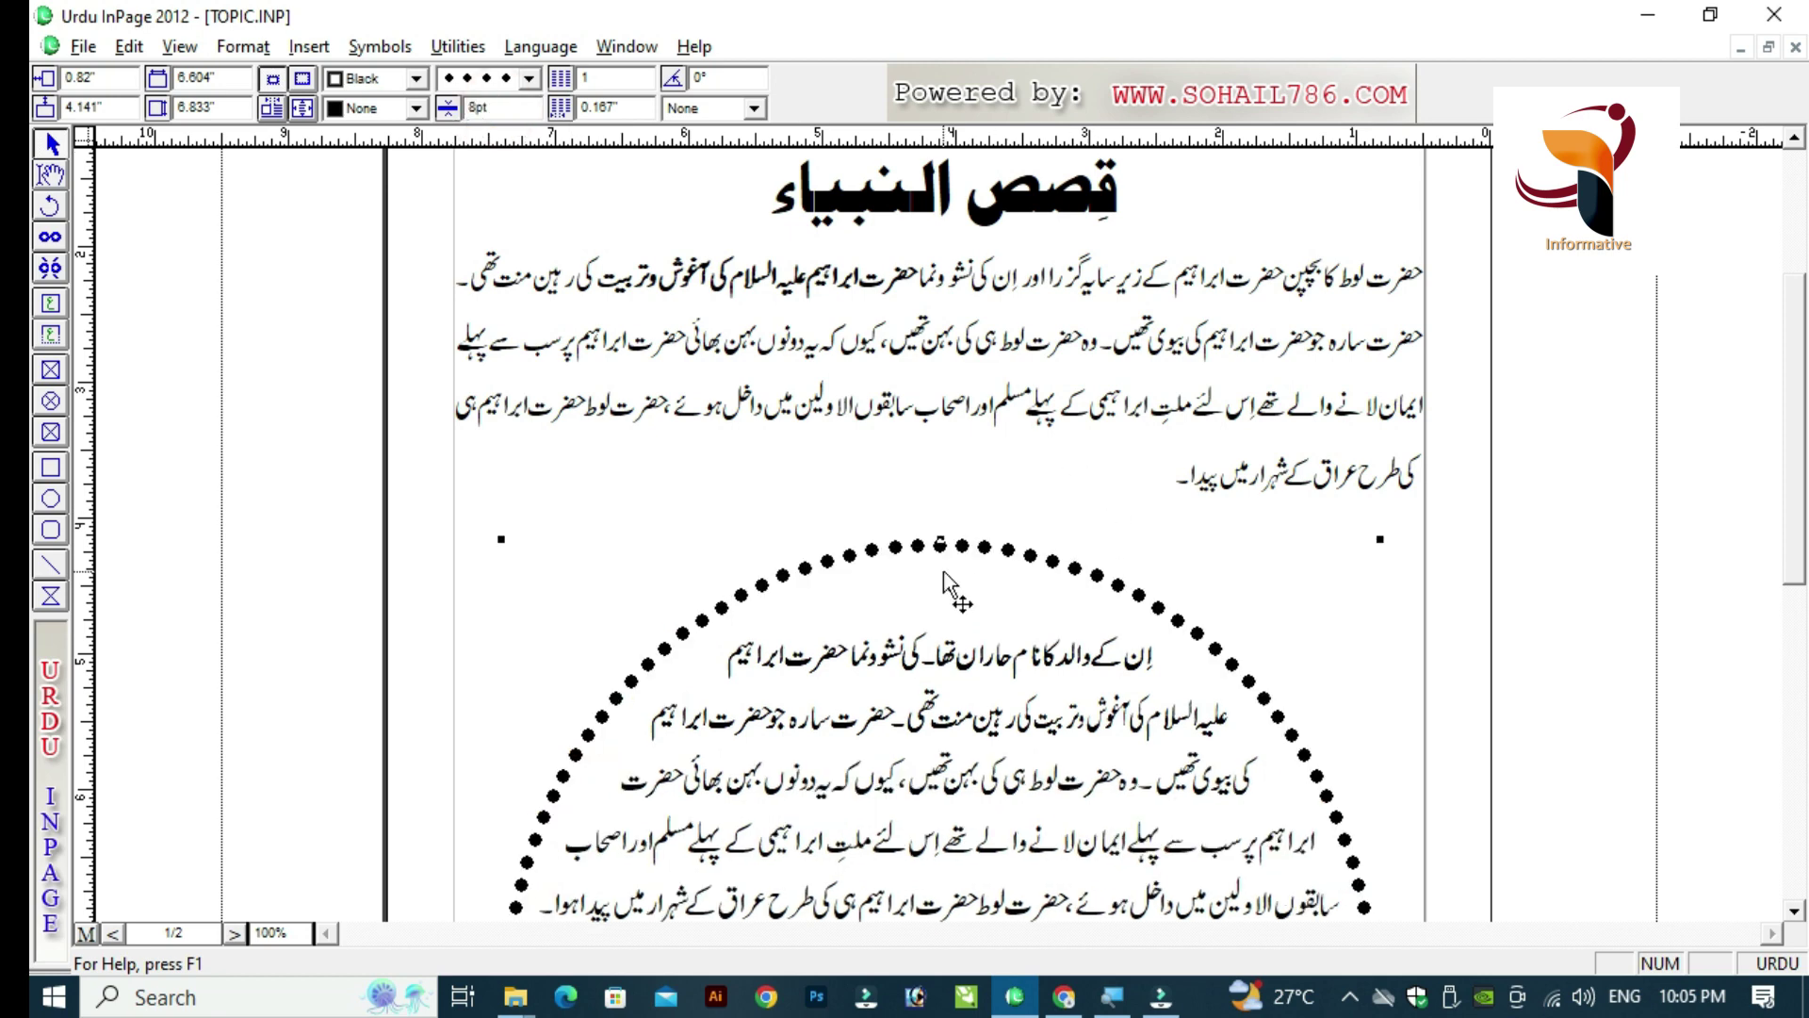
Step: Set the elliptical text box's border colour to Blue and deselect the box
right_click(1204, 766)
right_click(1204, 766)
right_click(1163, 764)
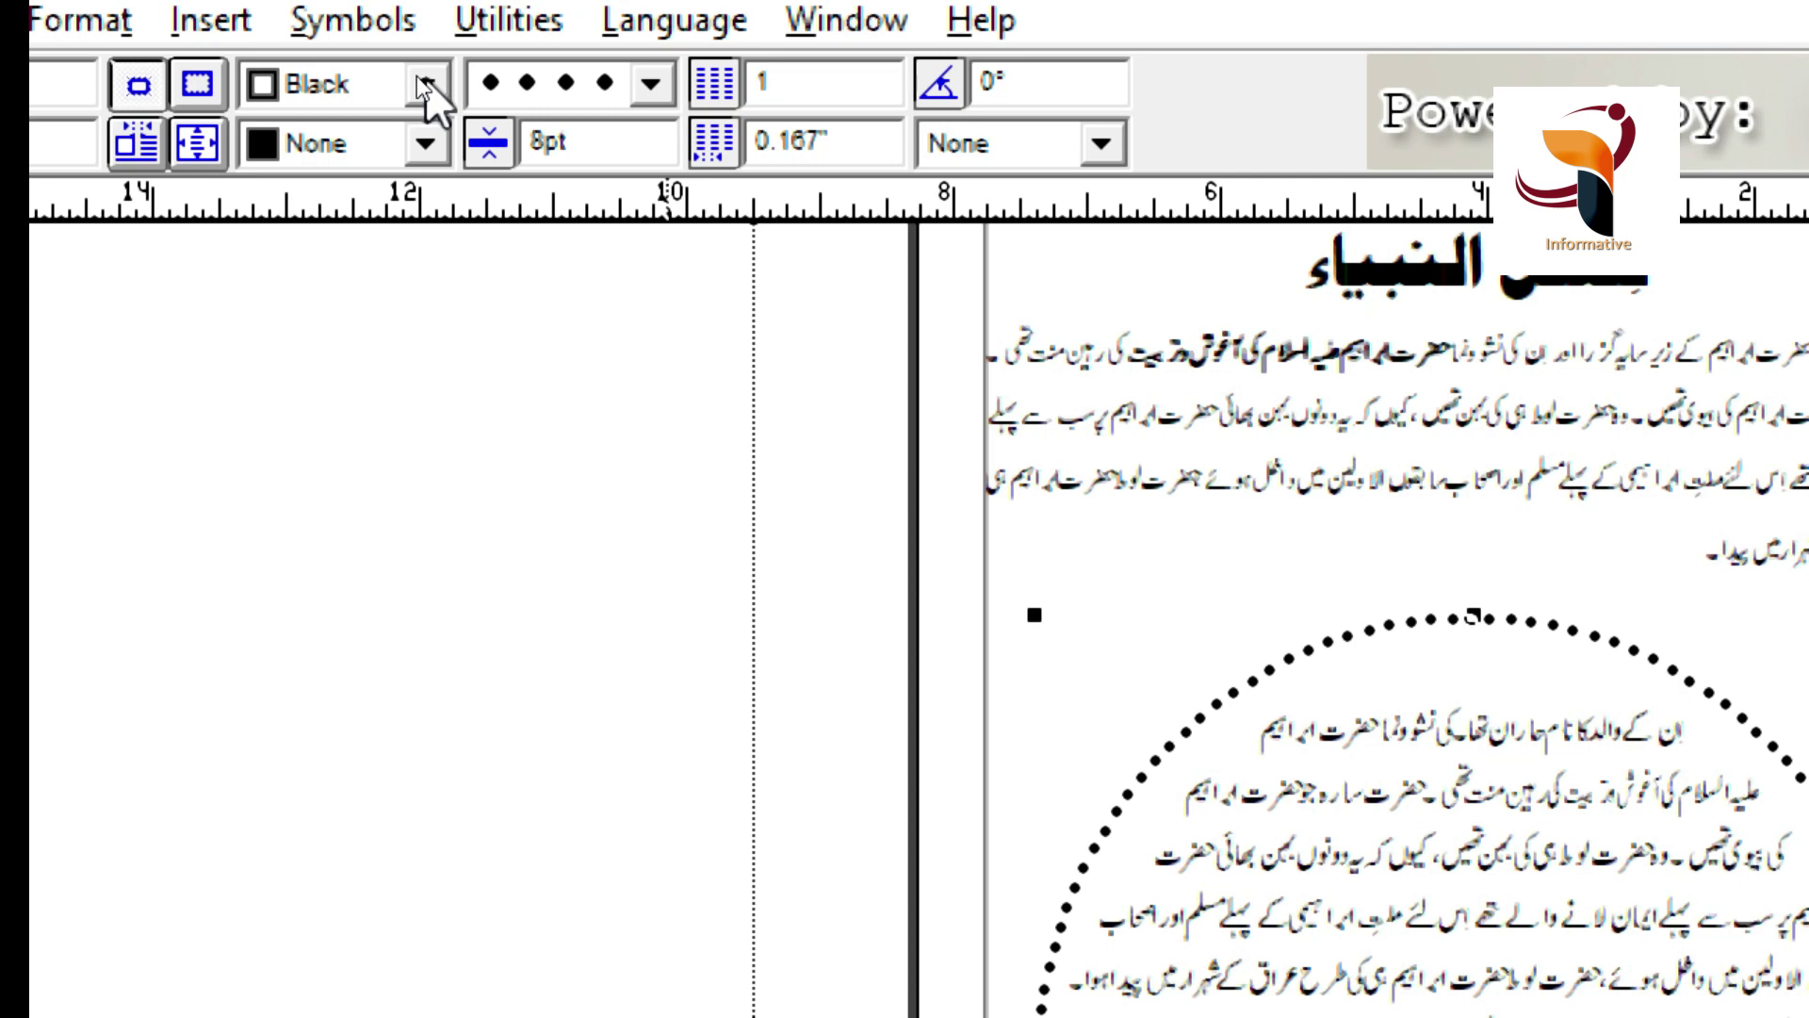
left_click(426, 90)
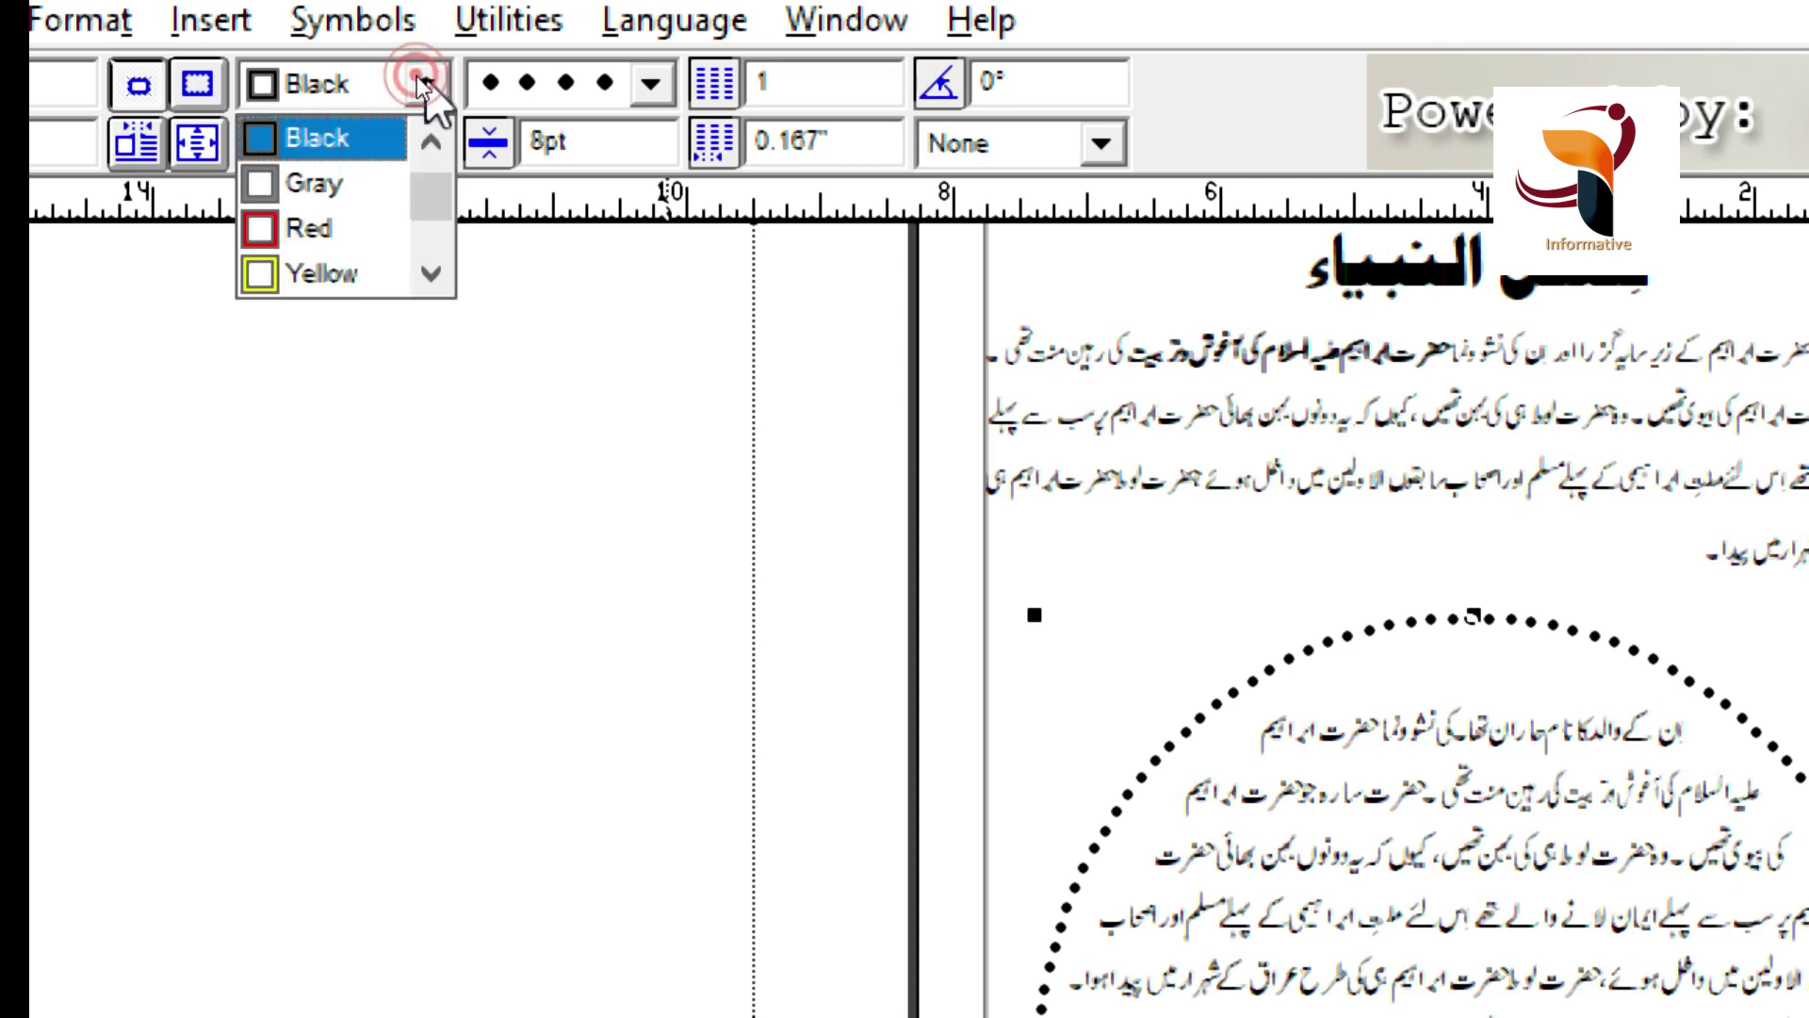
left_click(434, 286)
left_click(434, 286)
left_click(433, 287)
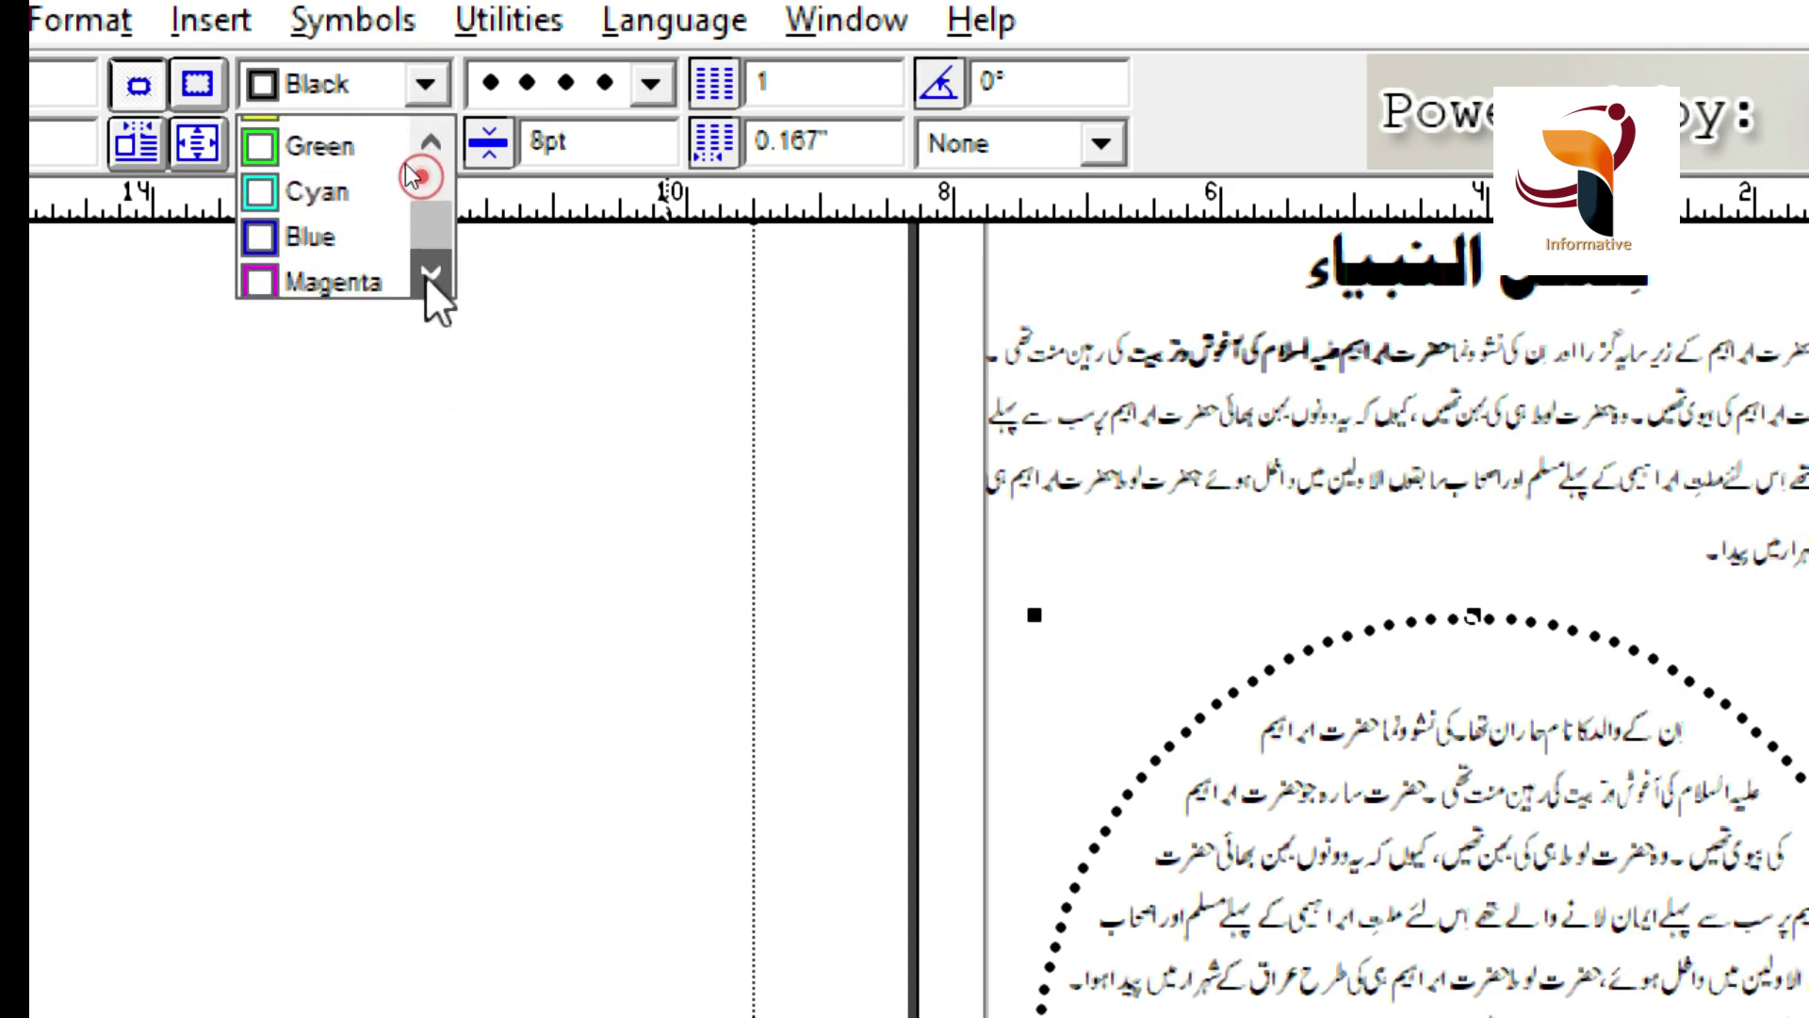
left_click(325, 229)
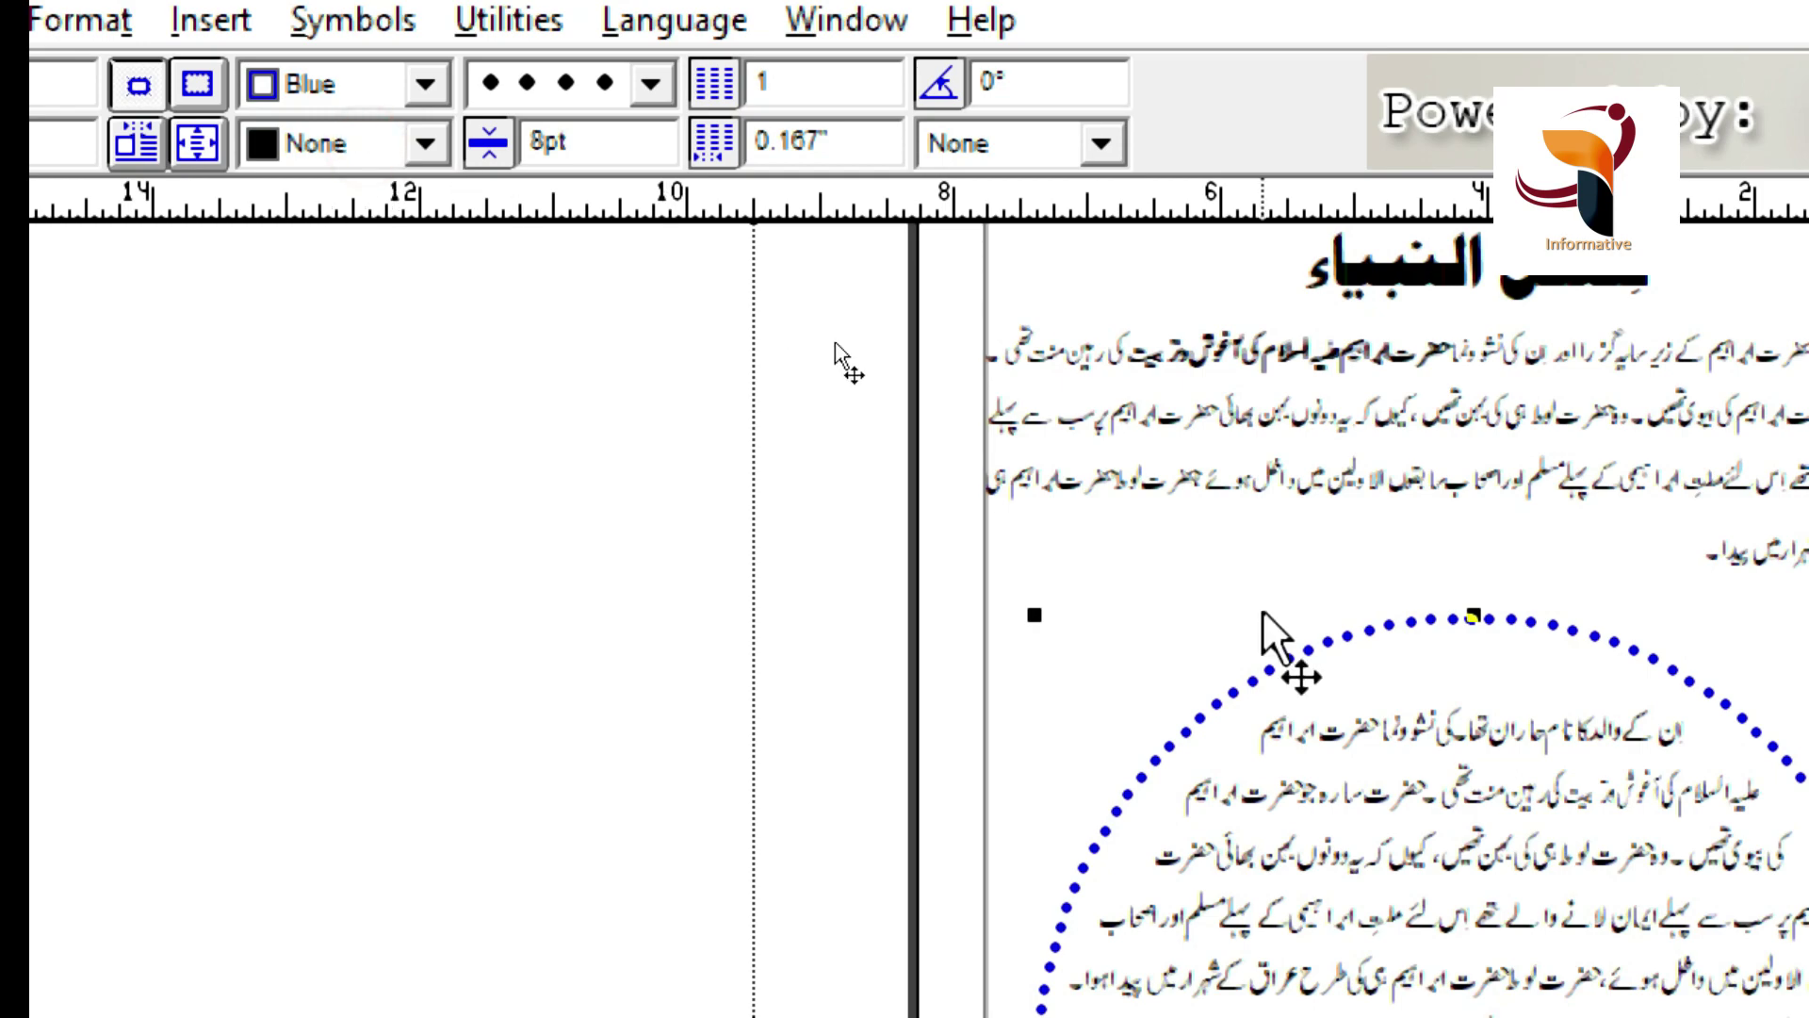
left_click(106, 558)
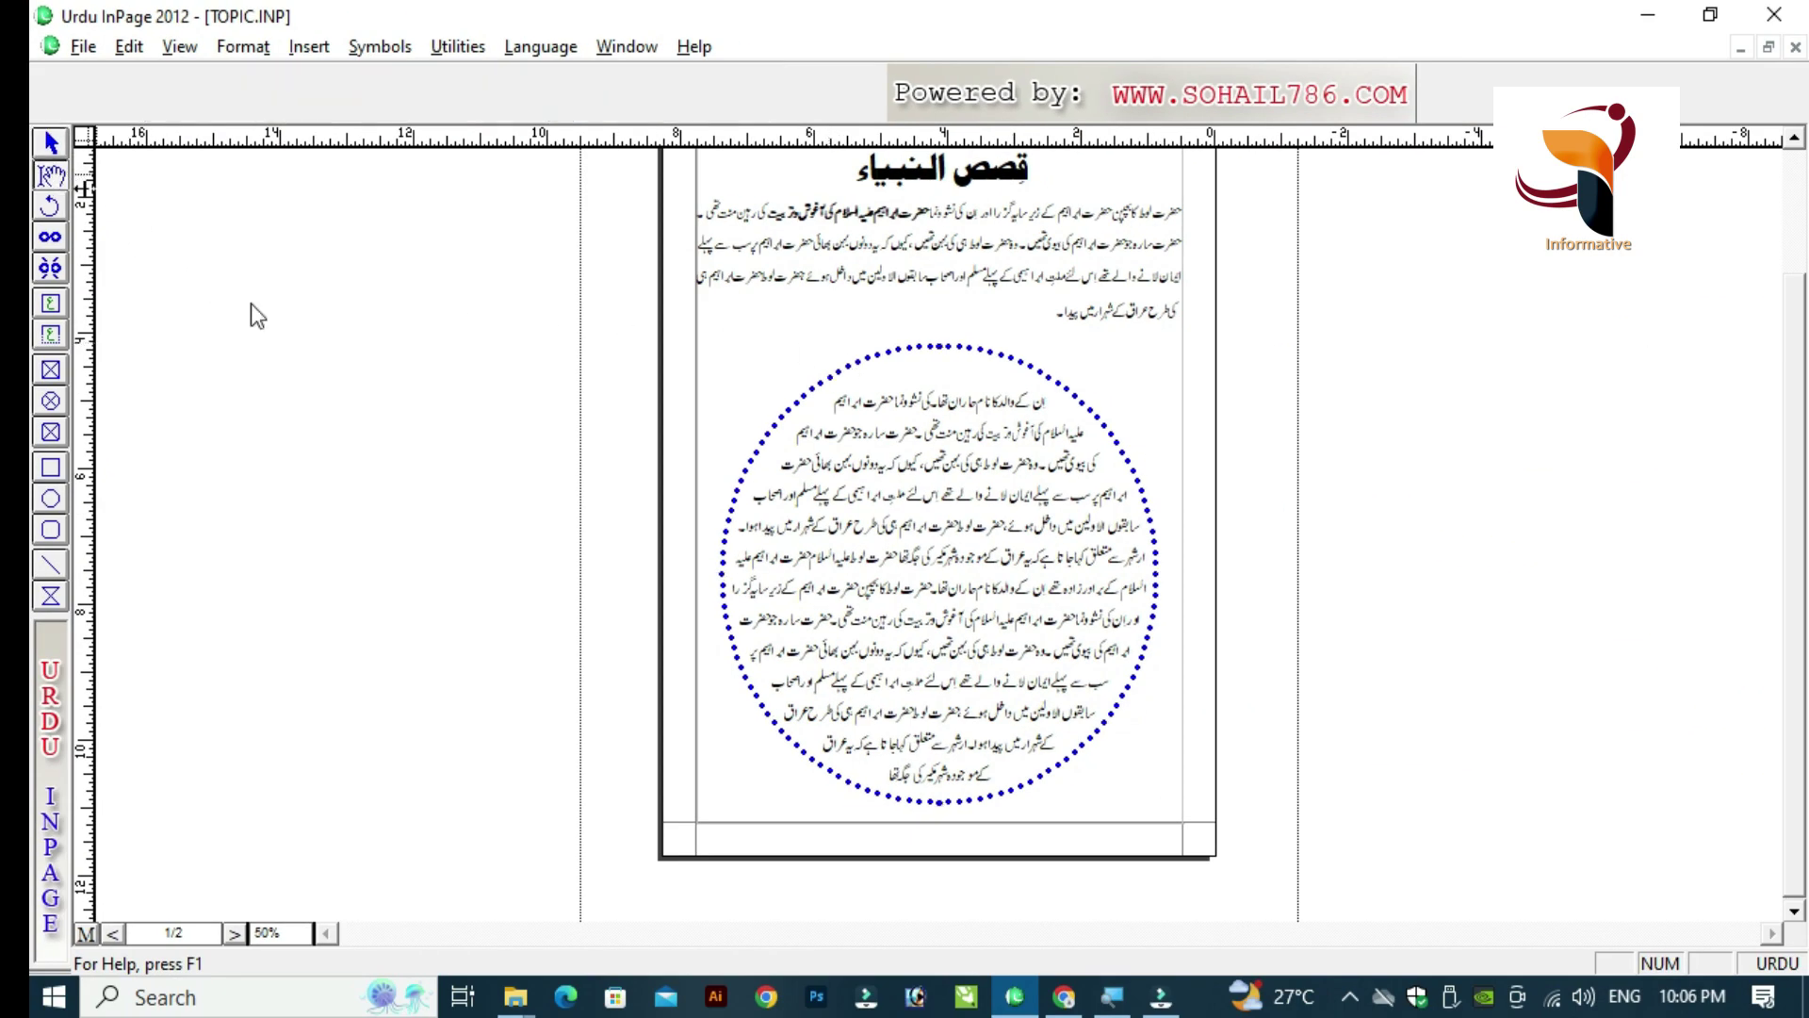
left_click(980, 510)
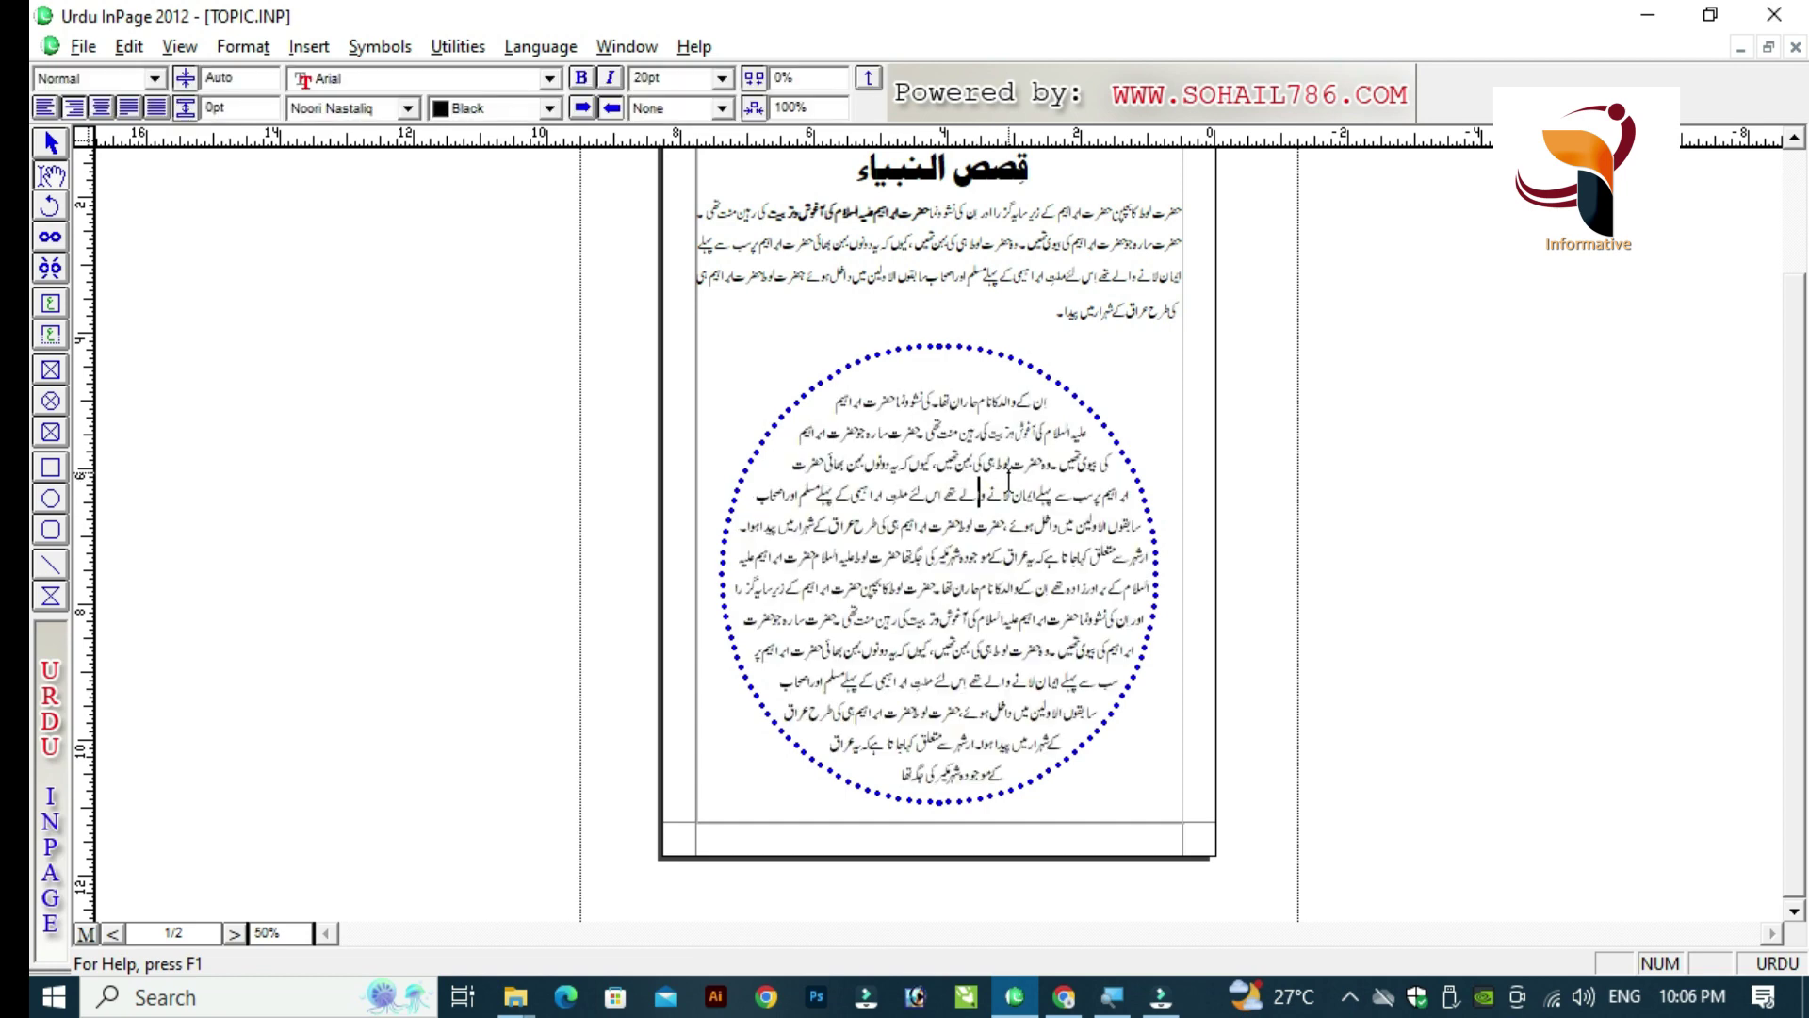
left_click(999, 476)
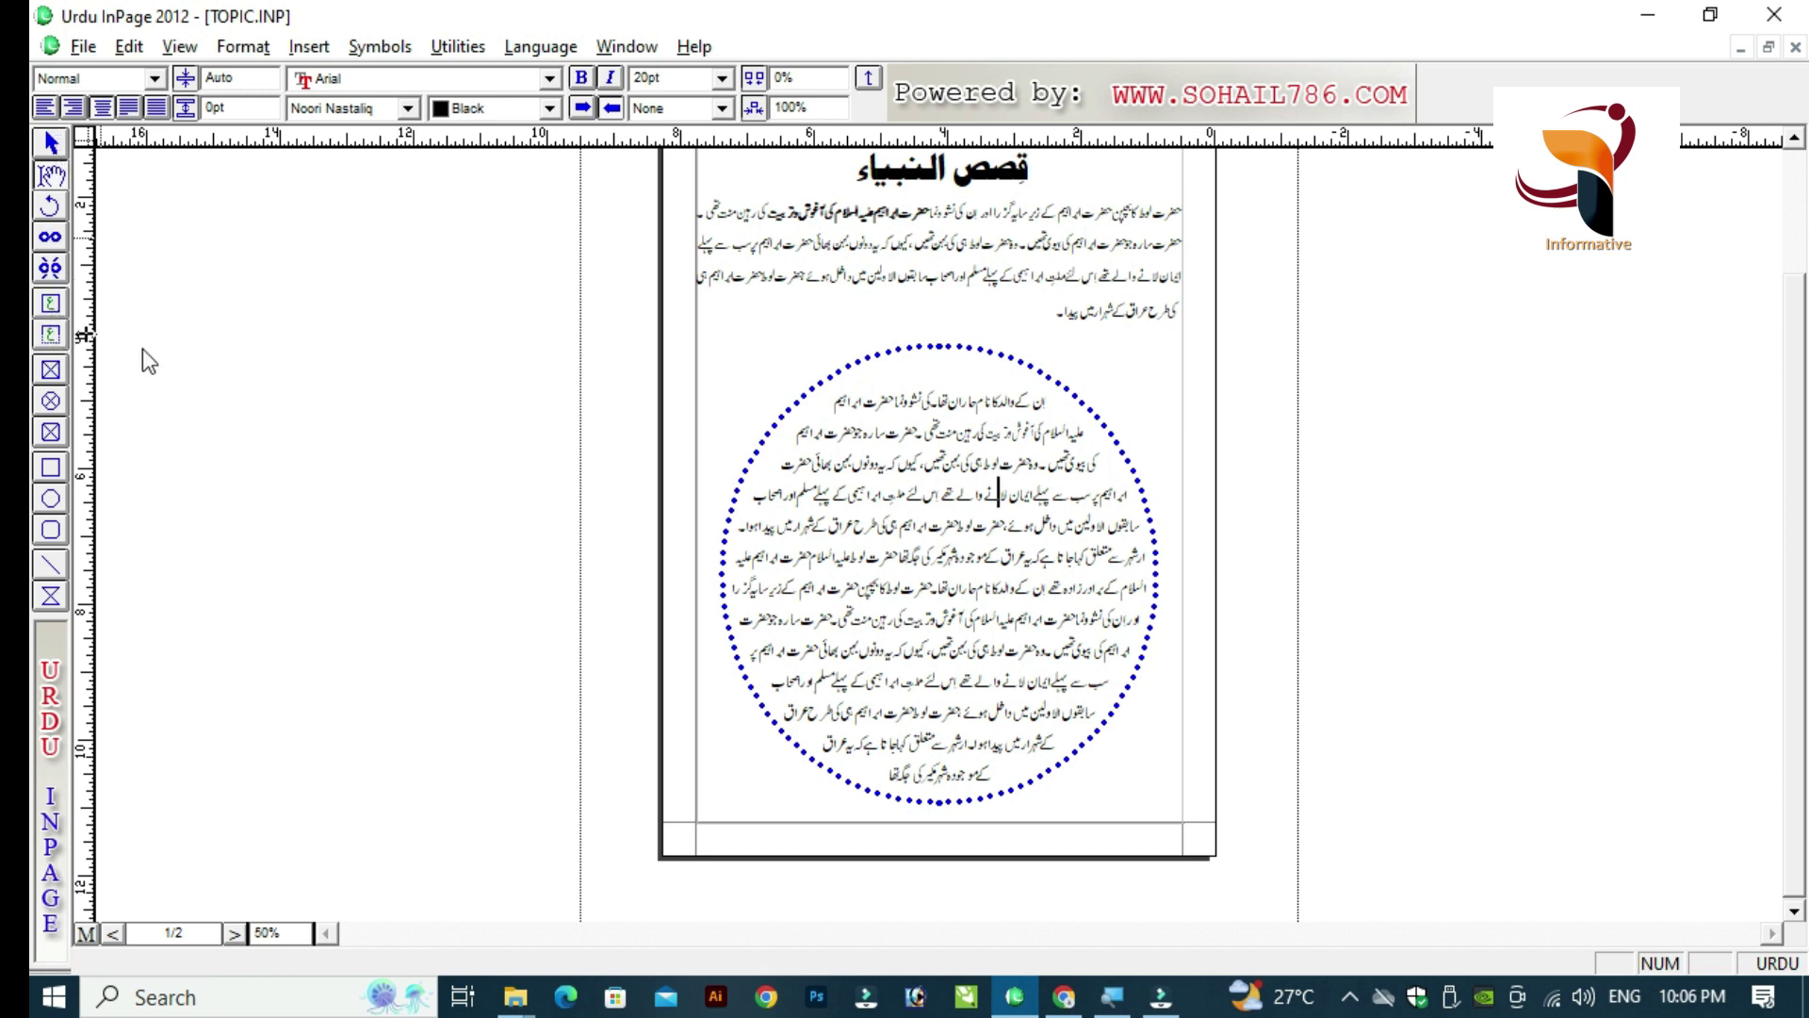
left_click(912, 415)
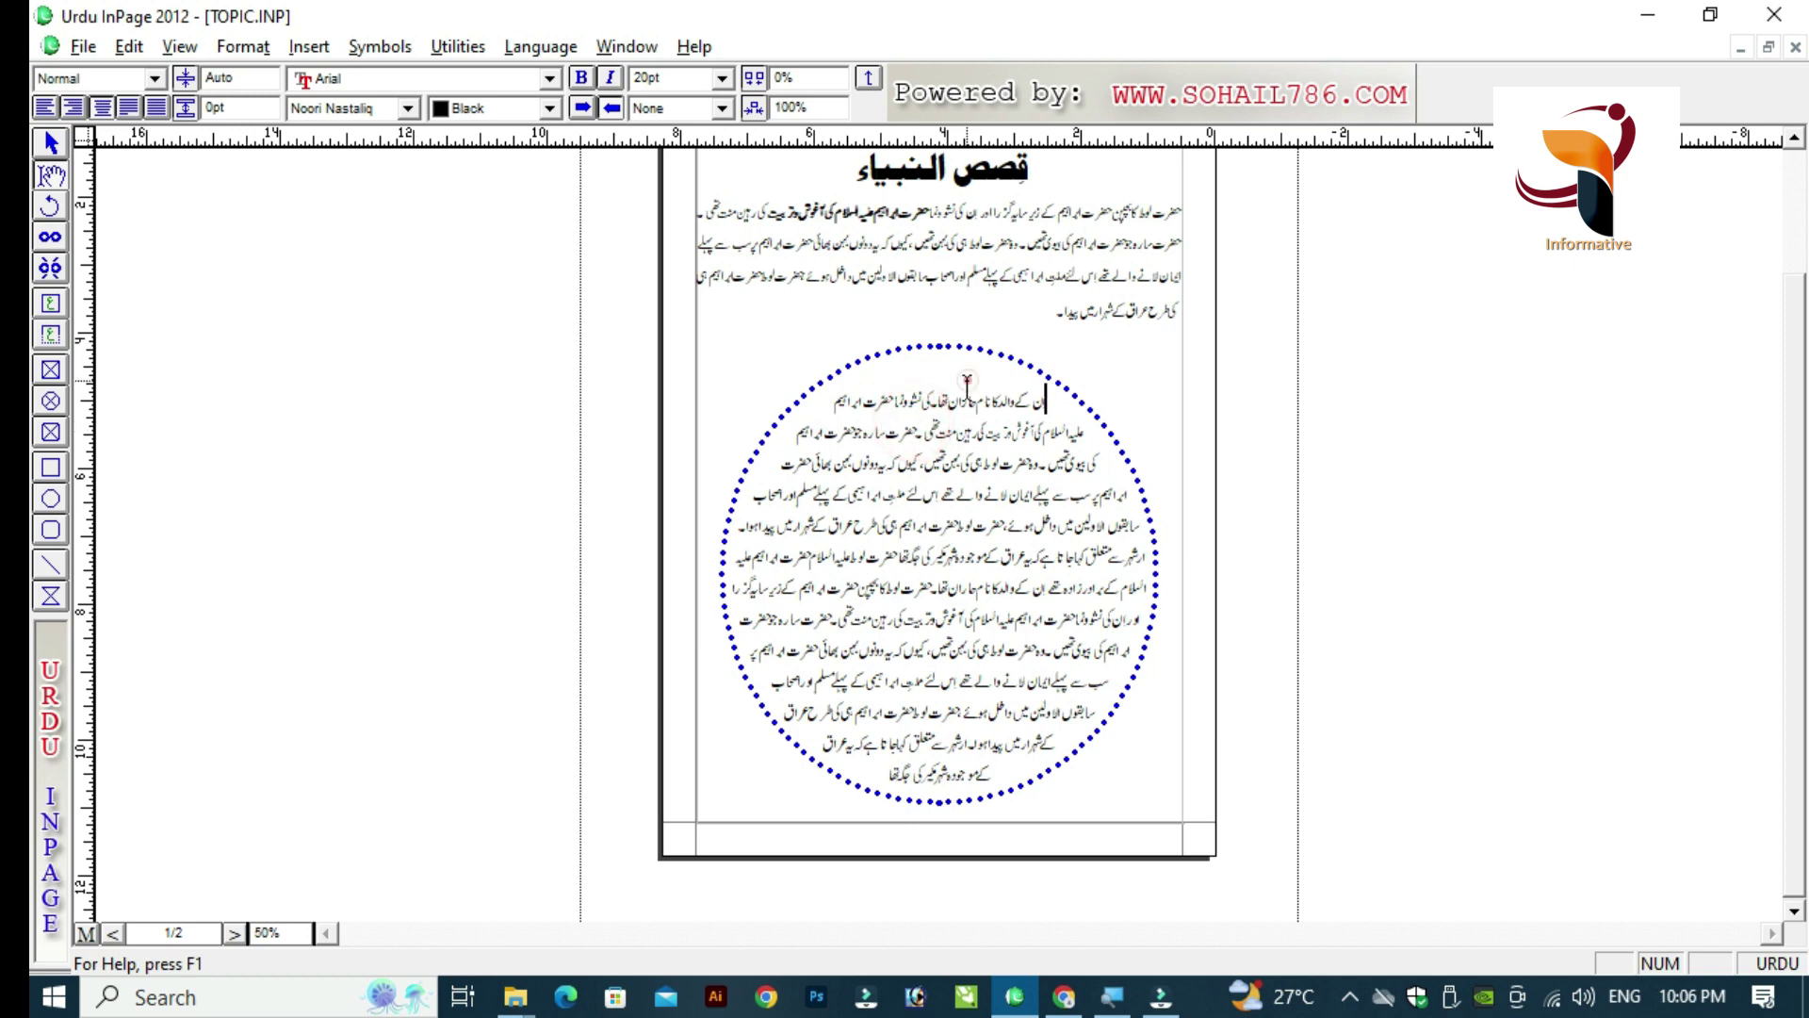
left_click(961, 376)
key("Escape")
left_click(963, 415)
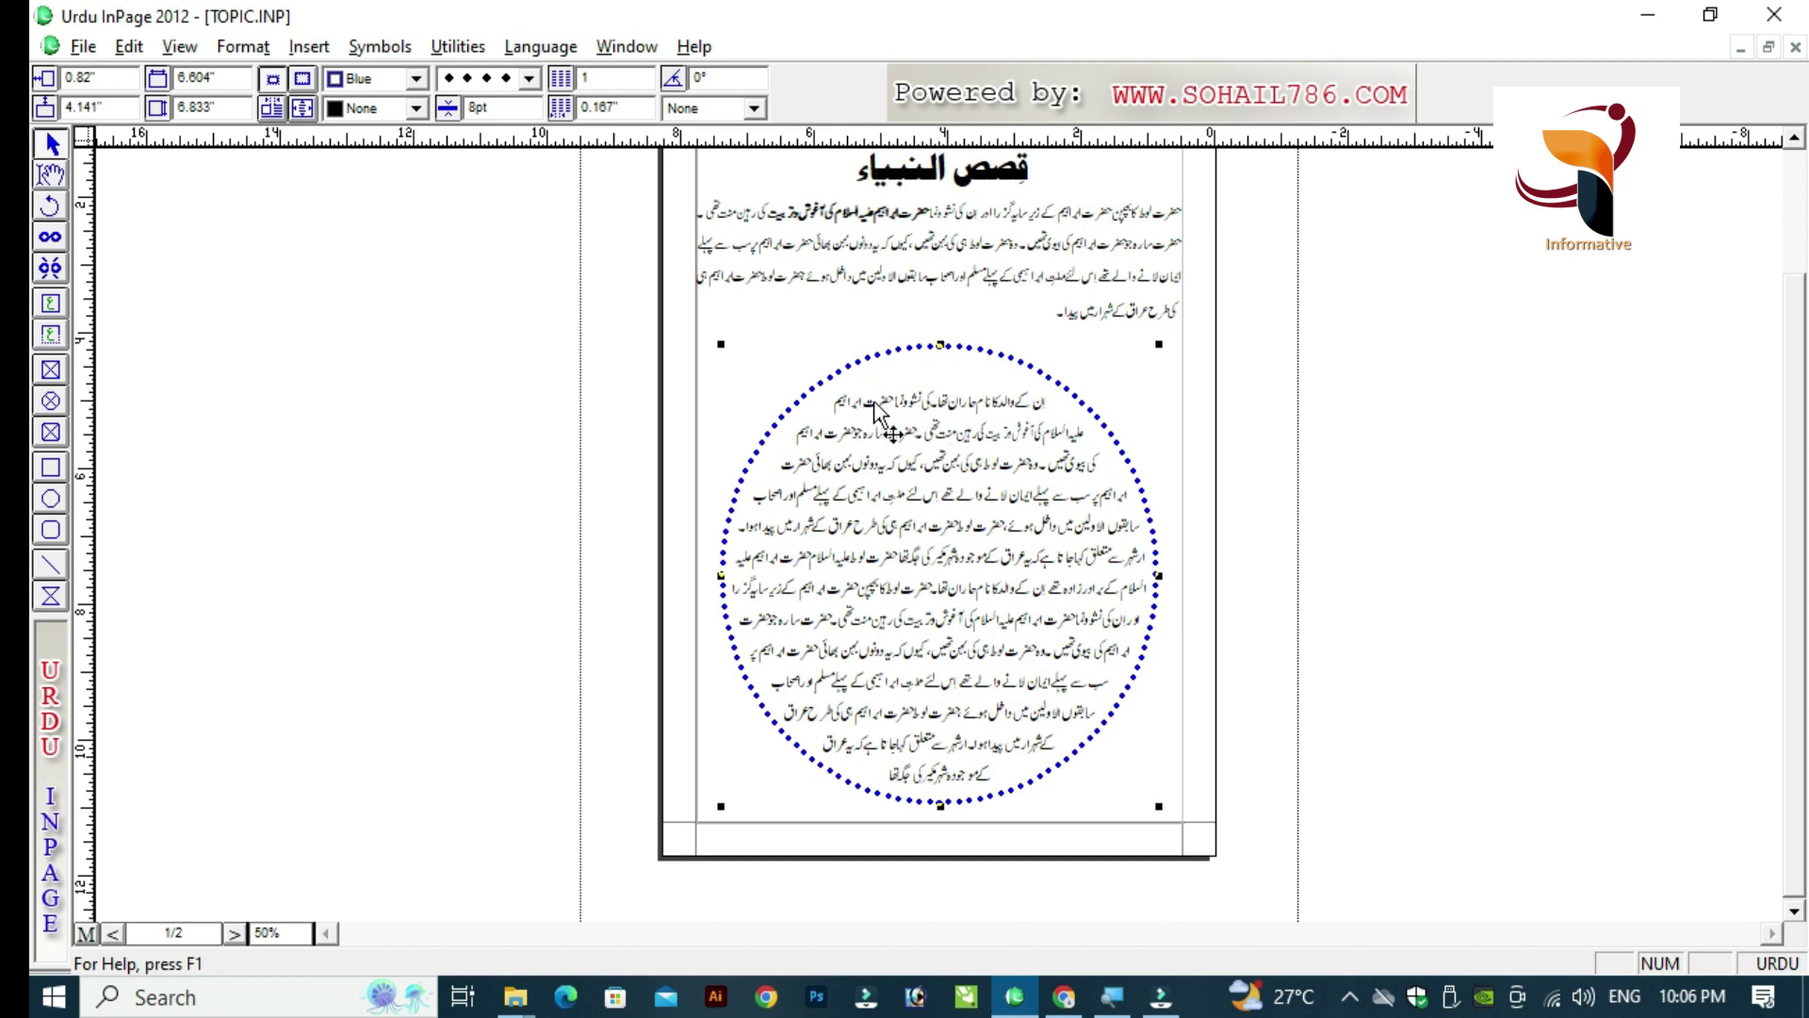
Step: Place the text cursor at the end of the main page paragraph above the elliptical text box
left_click(51, 174)
left_click(980, 315)
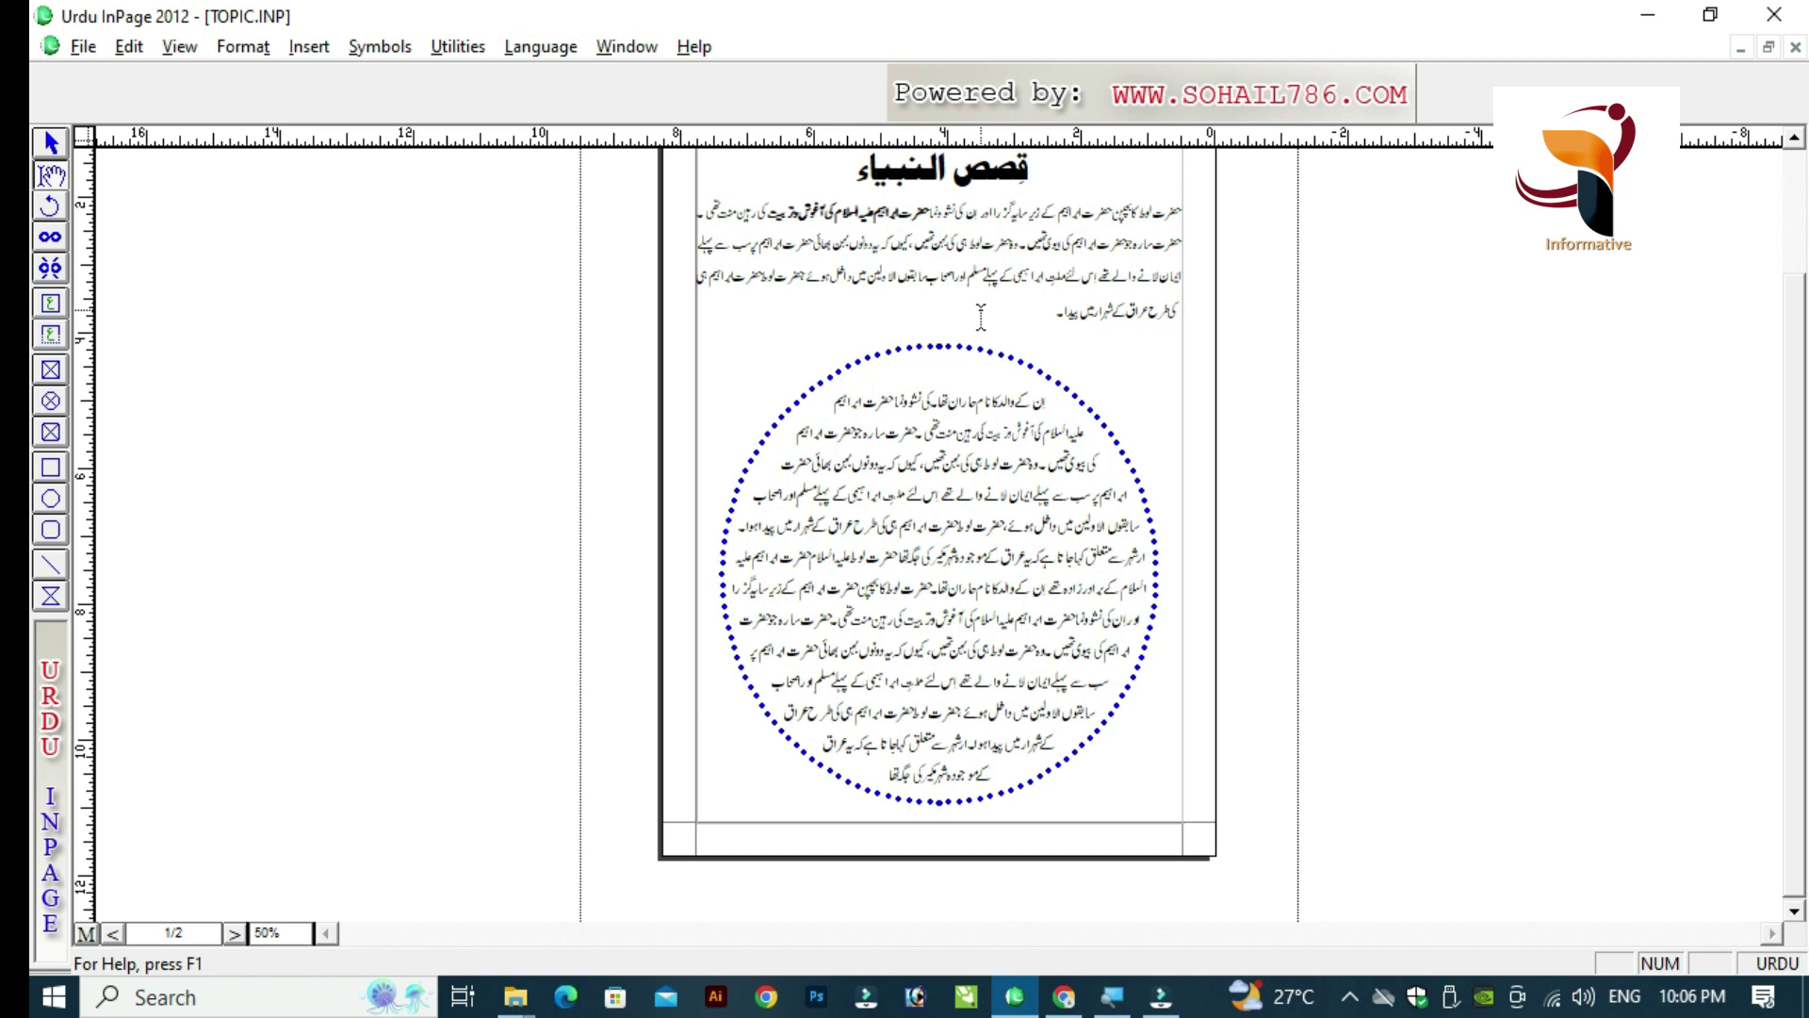
left_click(980, 315)
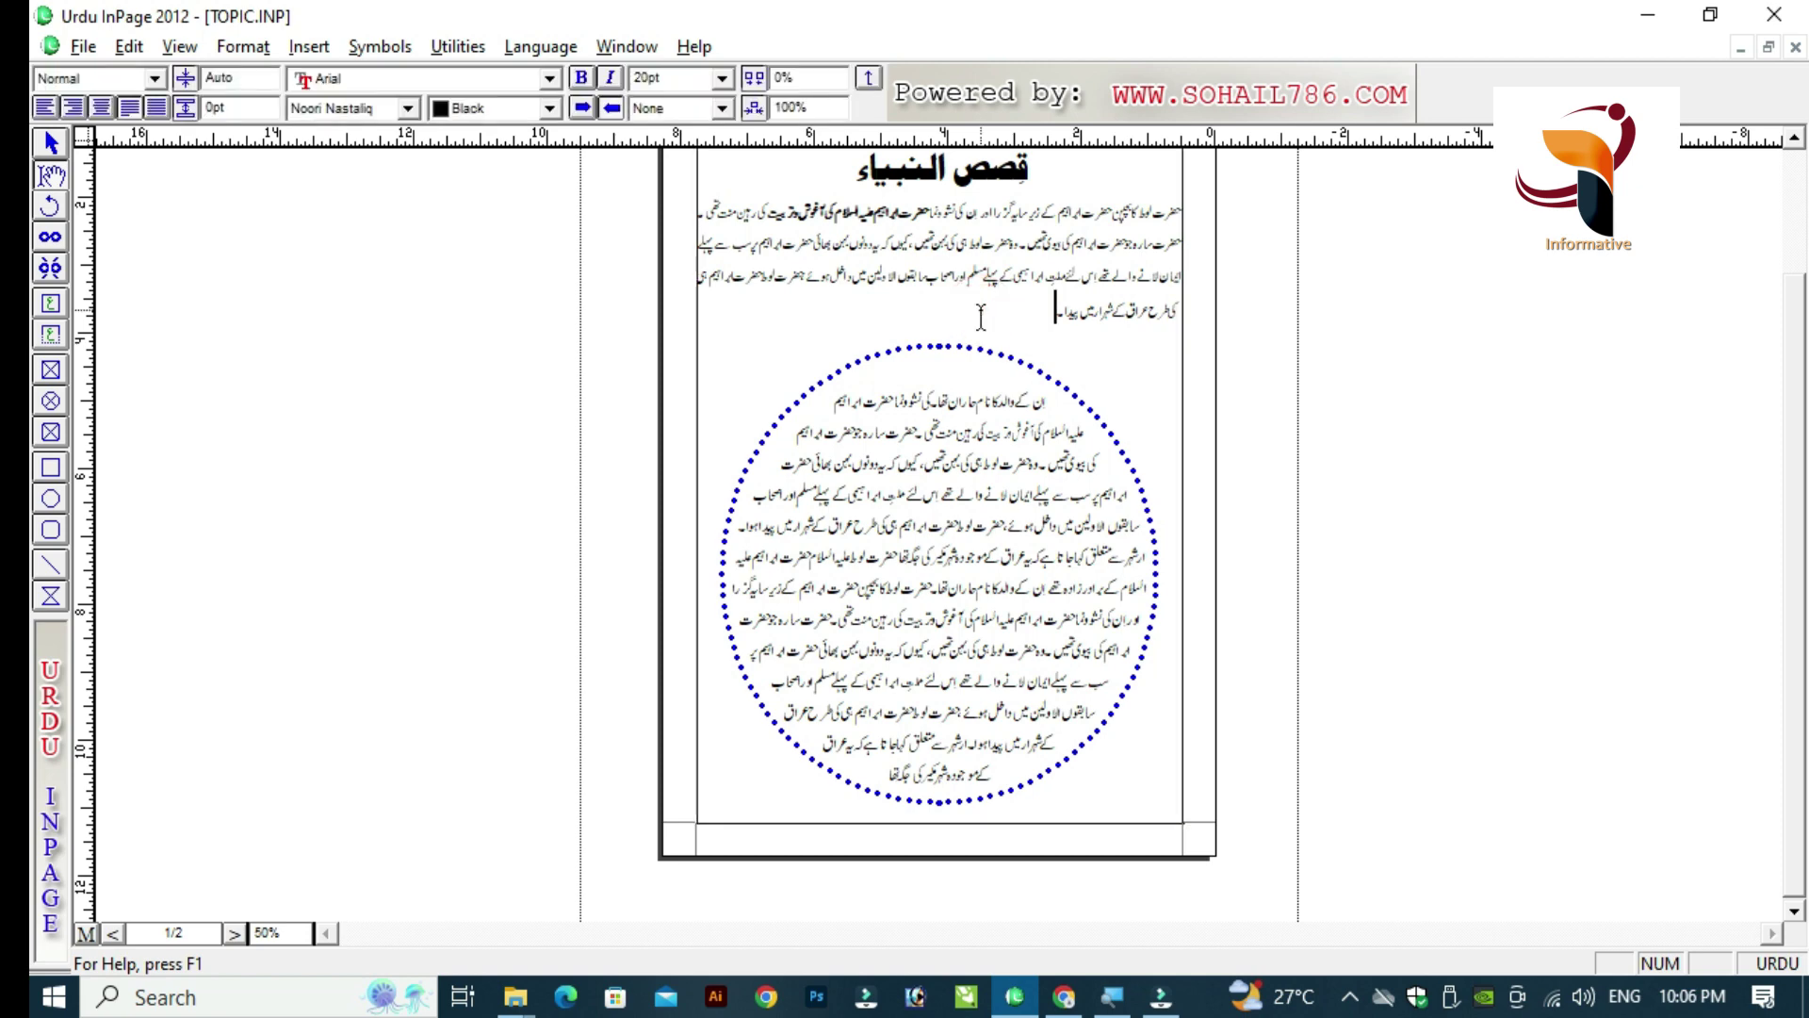